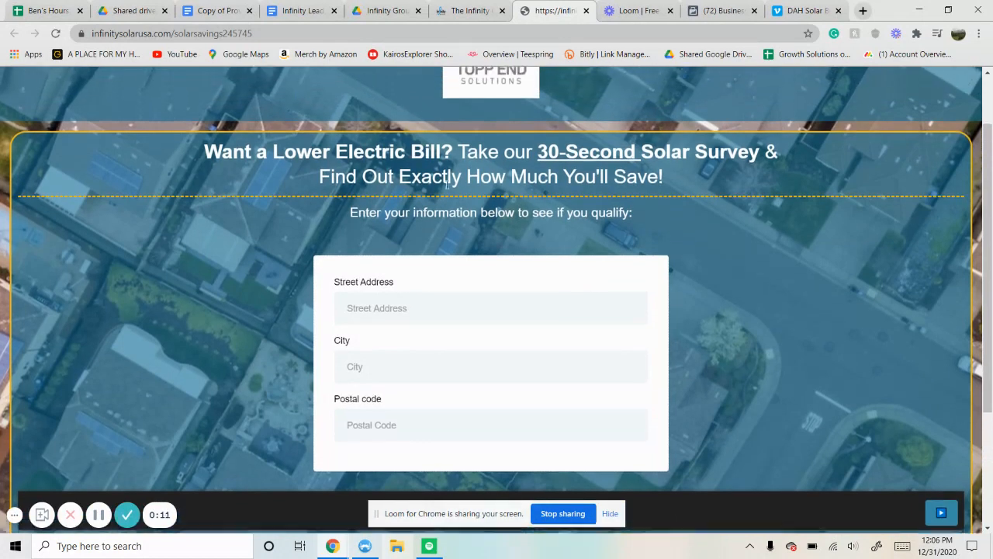
- Examine the solar survey landing page, from the address fields through to the name and phone page
scroll(442, 147, "down", 2)
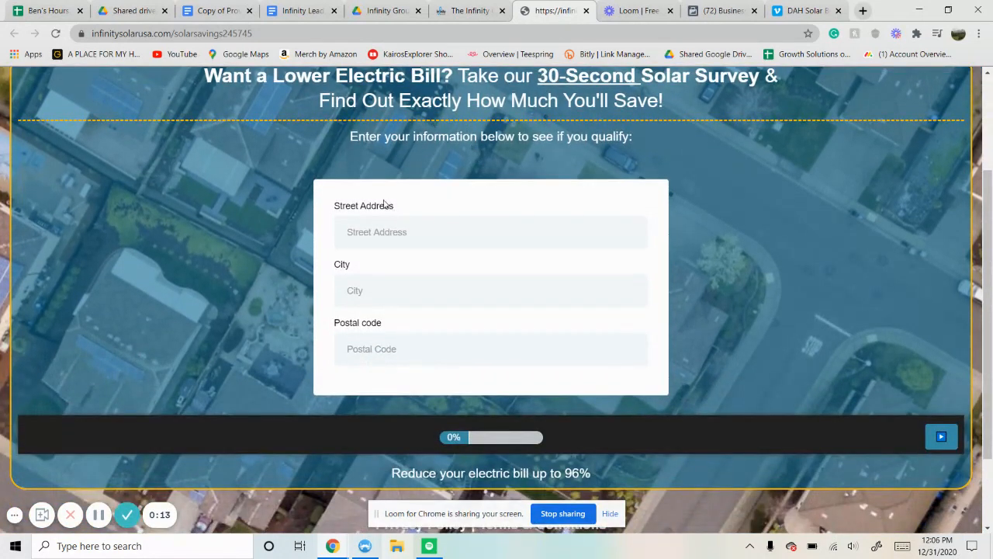
scroll(449, 108, "up", 1)
scroll(408, 249, "down", 1)
left_click(936, 438)
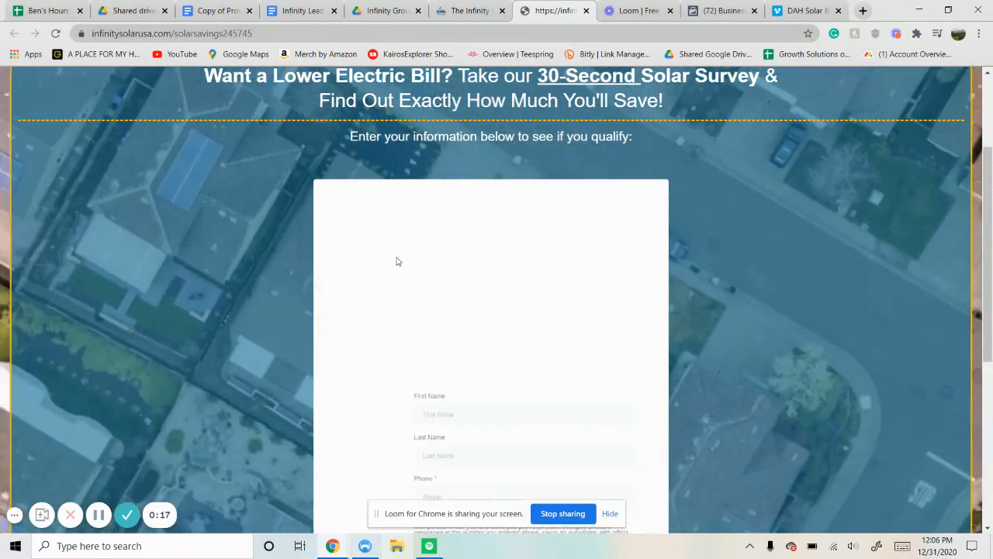
scroll(401, 258, "down", 2)
scroll(505, 269, "down", 1)
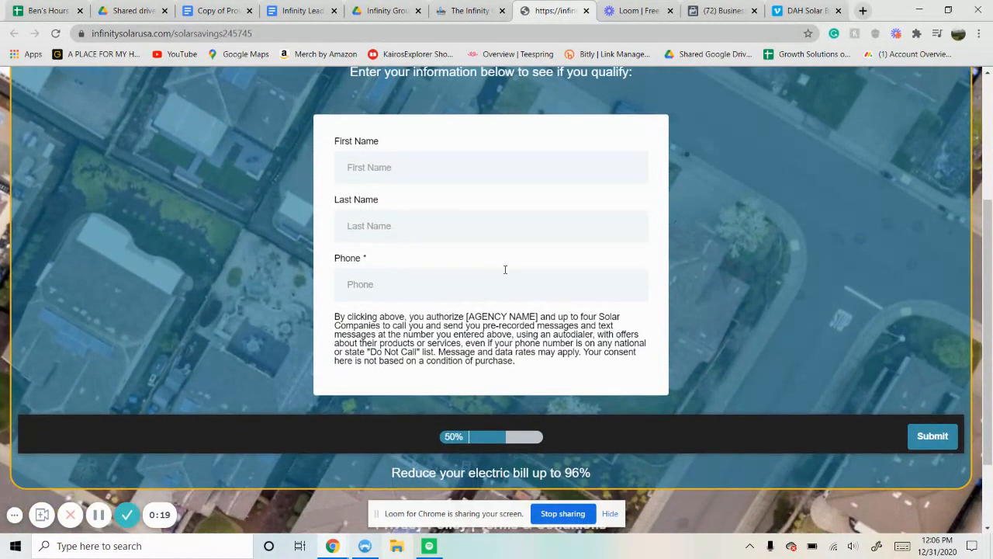
scroll(487, 297, "up", 1)
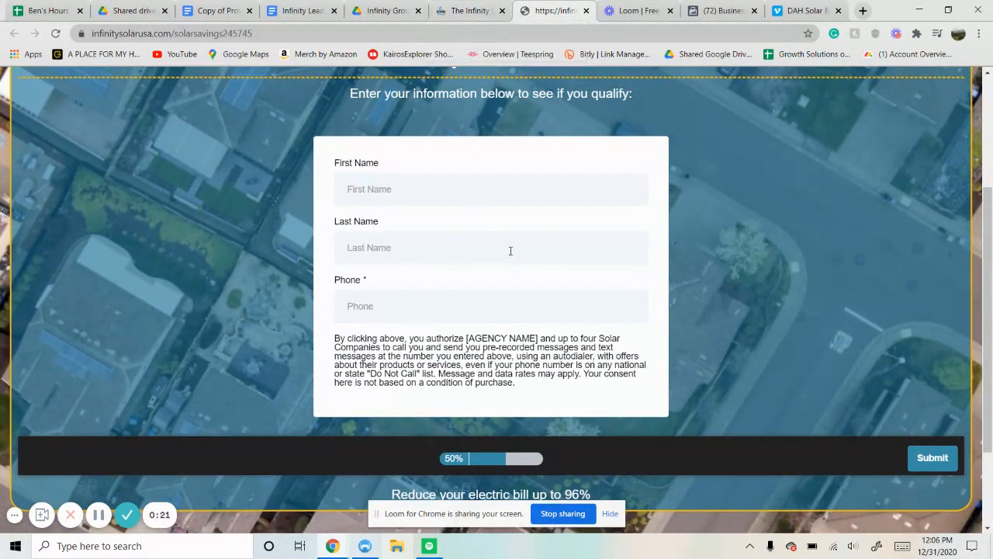
- Switch to The Infinity Group's GoHighLevel account and open the Triggers list, locating the Shift Social Trigger Set Up folder
left_click(497, 4)
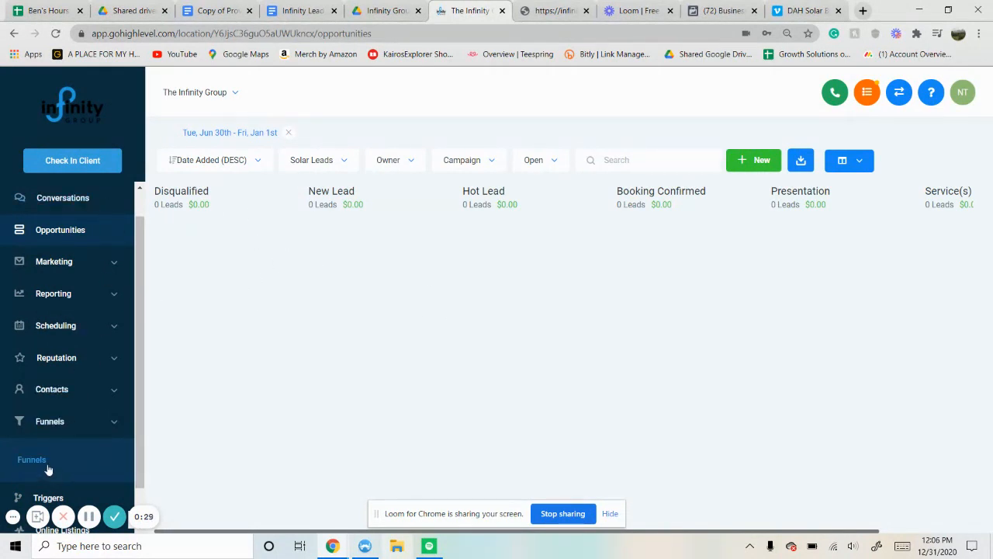
scroll(85, 454, "down", 1)
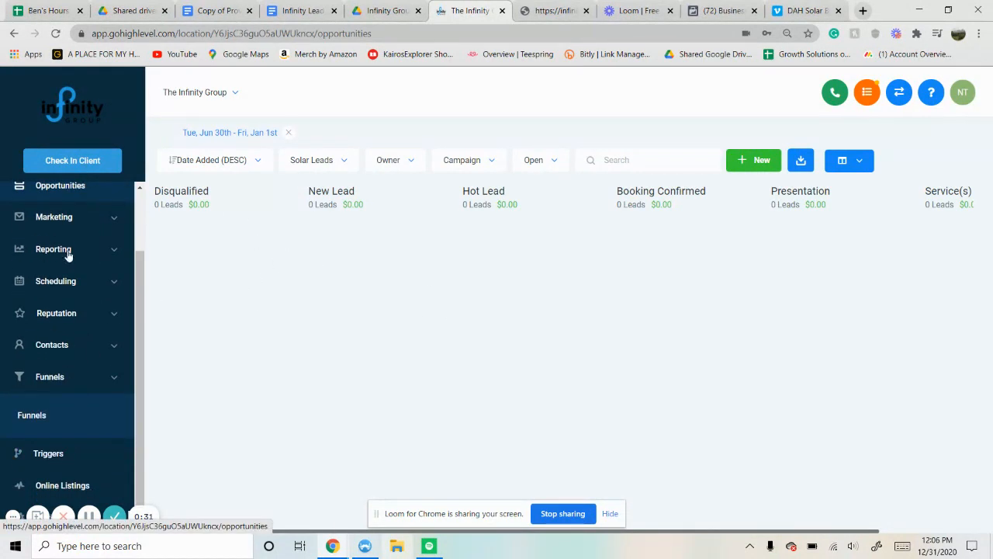
left_click(46, 453)
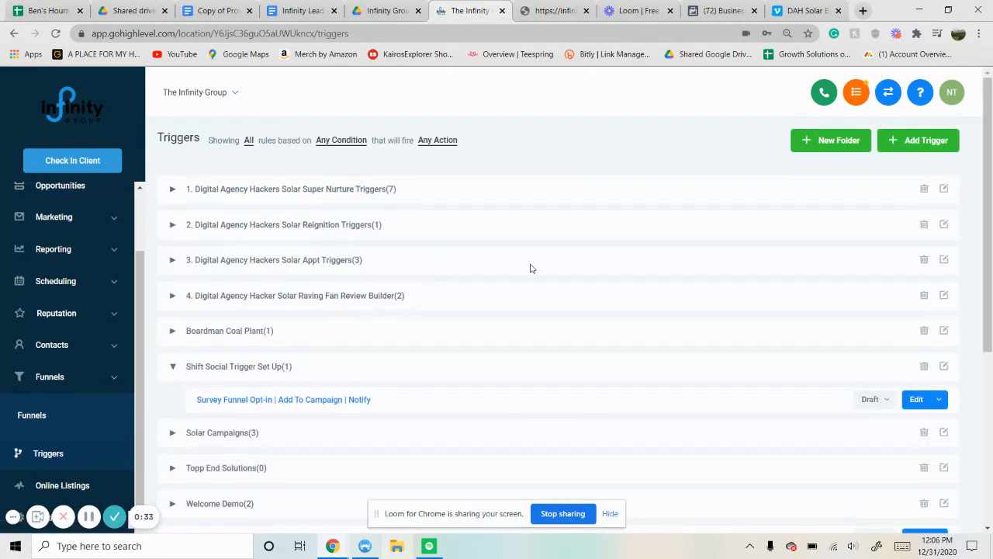
scroll(352, 428, "down", 3)
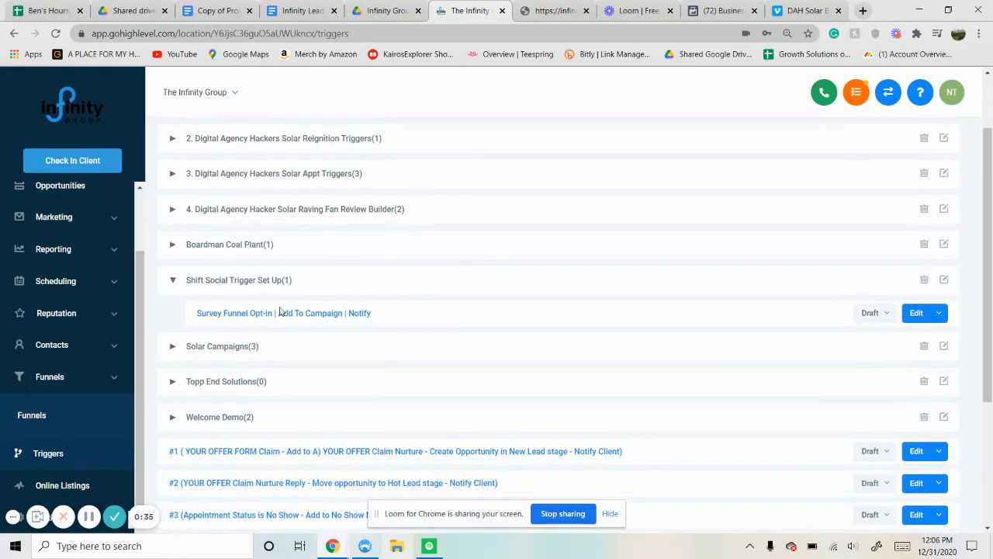
scroll(282, 313, "up", 2)
scroll(267, 344, "up", 1)
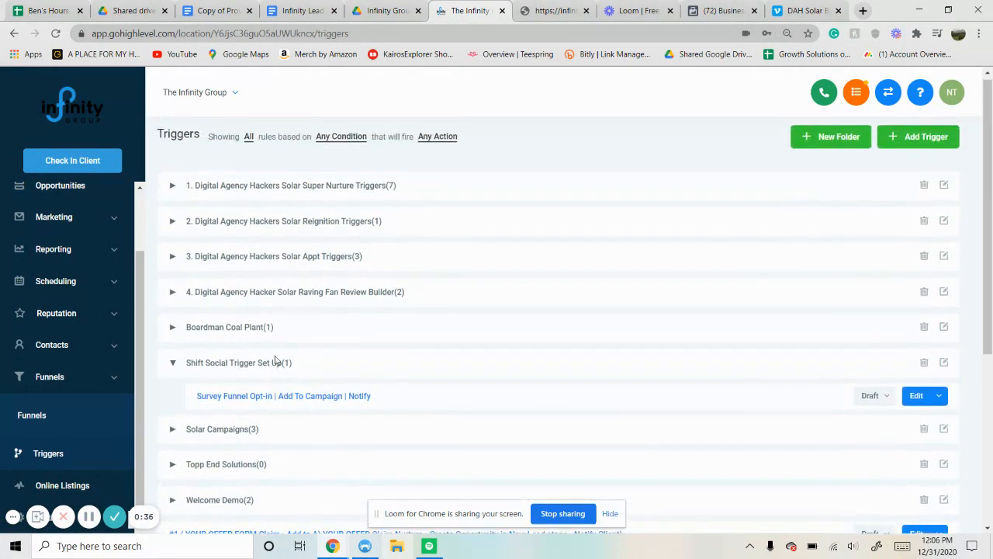
left_click(829, 141)
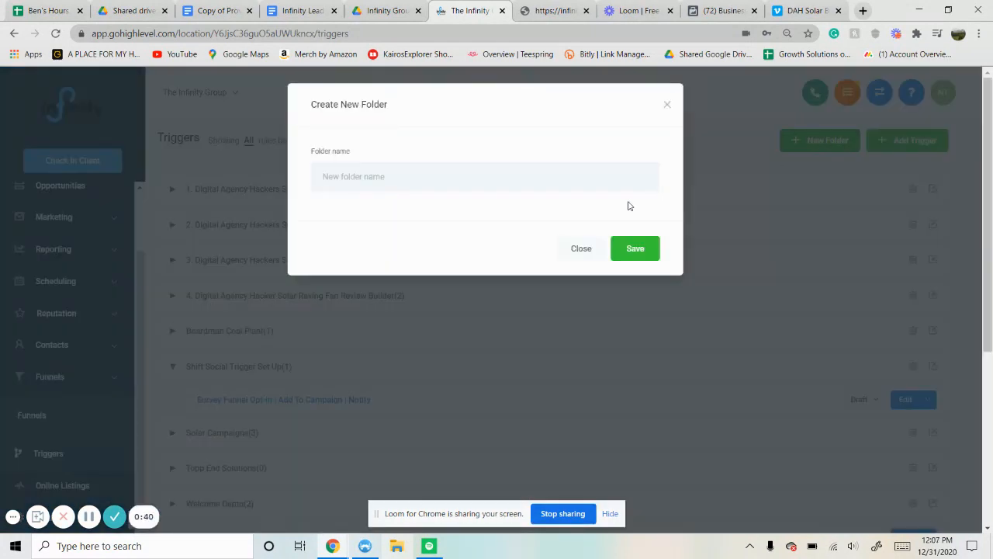
left_click(670, 106)
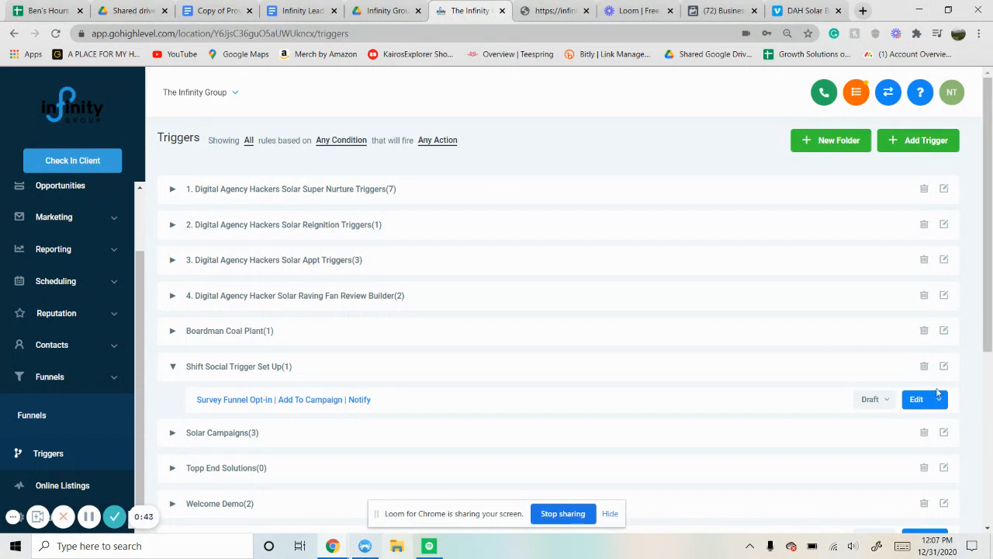
left_click(941, 400)
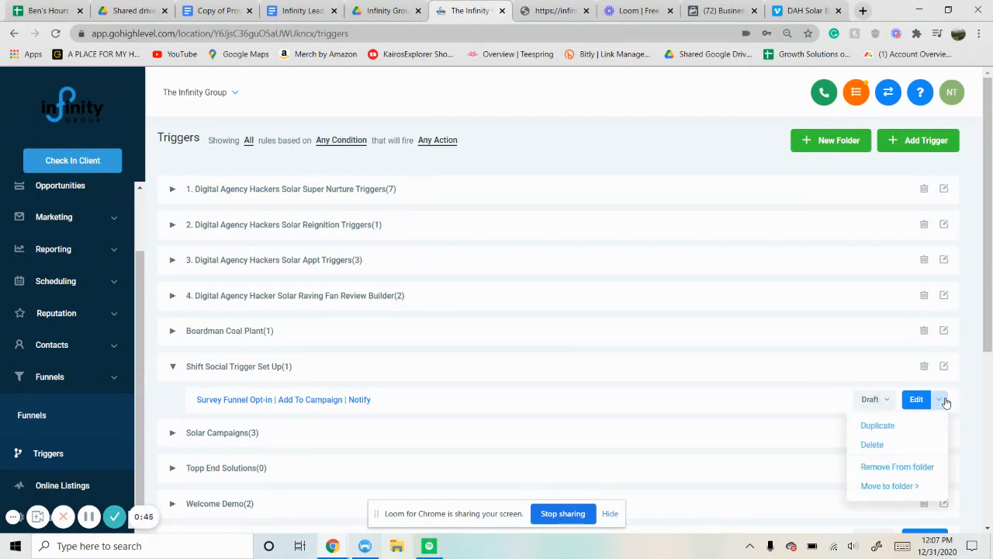
mouse_move(914, 486)
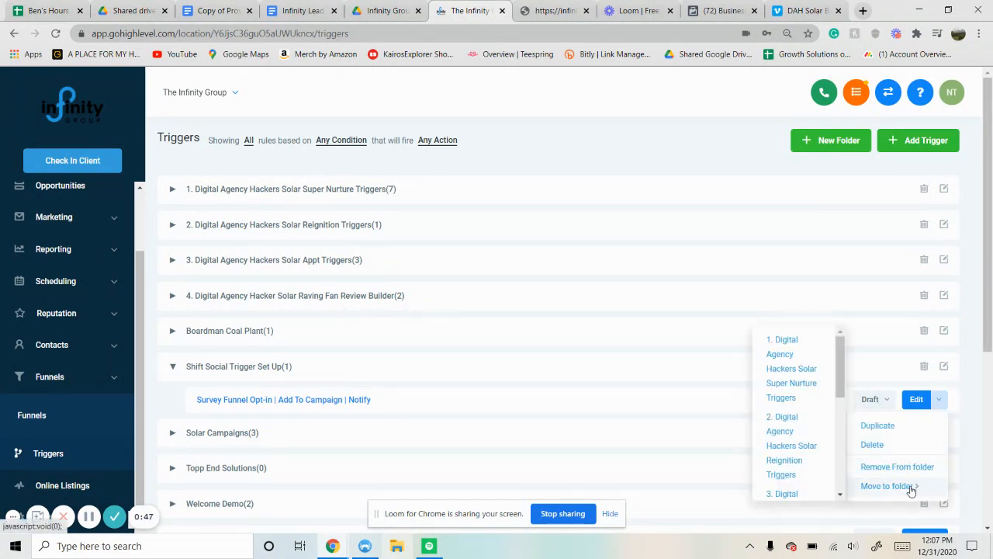
scroll(796, 470, "down", 2)
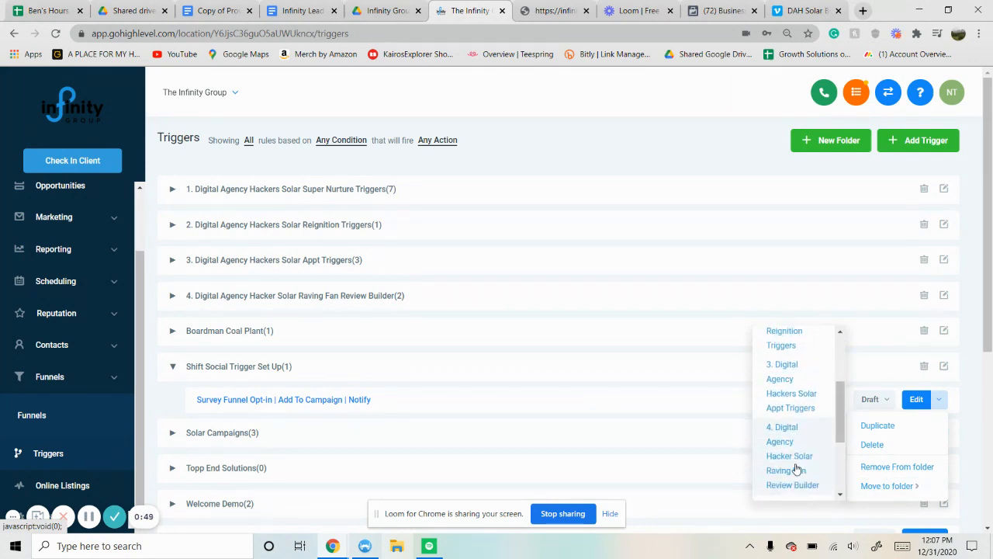
- Open the "Survey Funnel Opt-in | Add To Campaign | Notify" trigger for editing, keeping its name
left_click(284, 401)
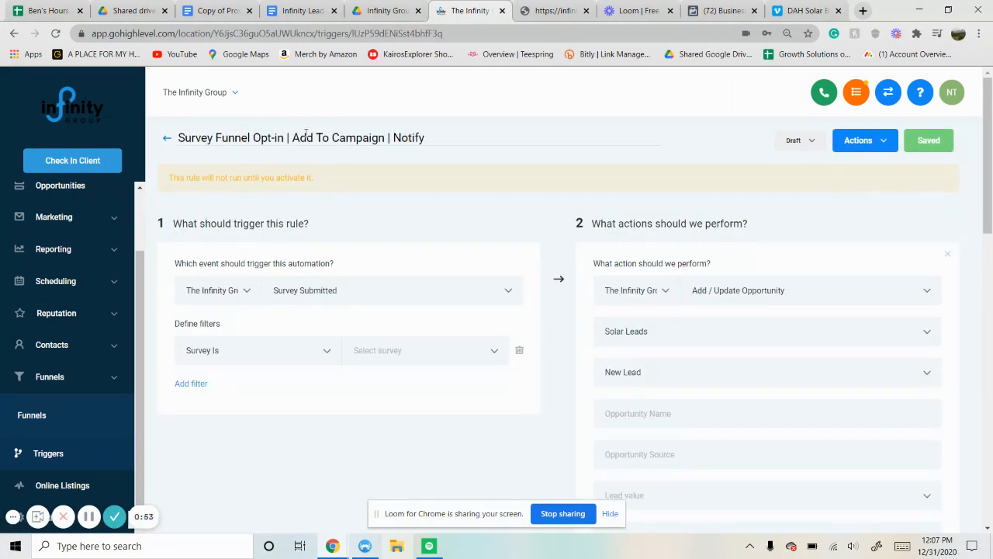
left_click_drag(313, 140, 443, 141)
left_click(394, 140)
left_click(440, 140)
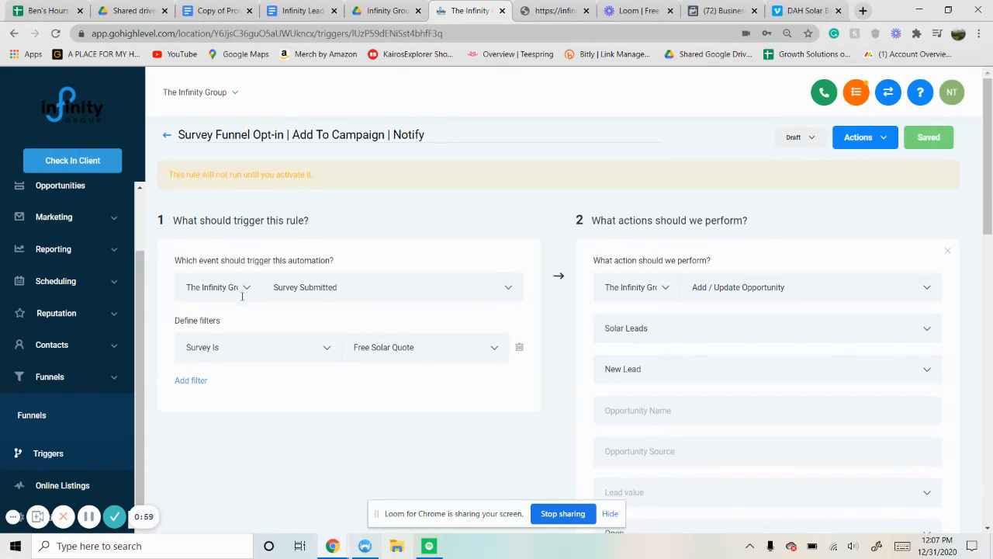
- Set the event that triggers the automation to Survey submitted
scroll(248, 283, "down", 1)
left_click(348, 269)
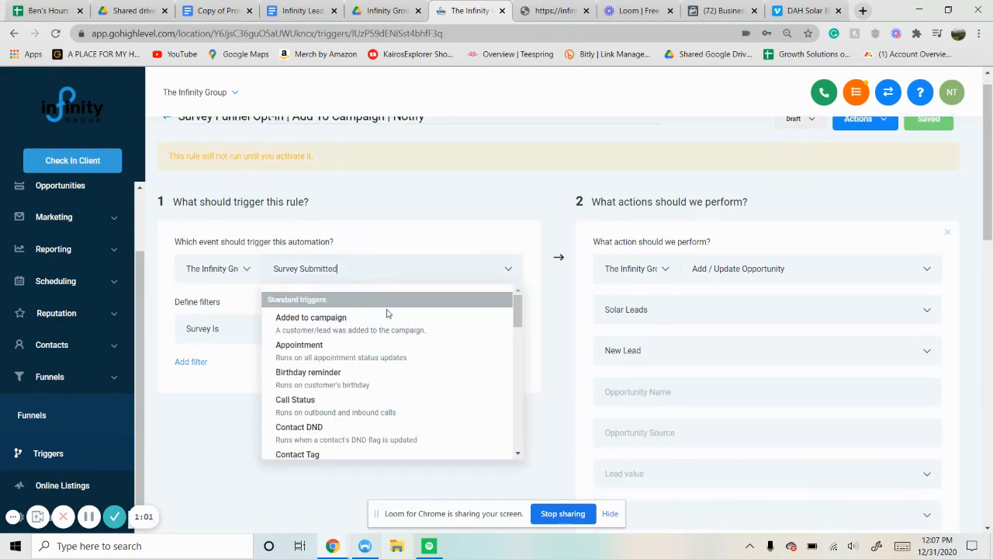
scroll(349, 326, "down", 3)
scroll(347, 380, "down", 3)
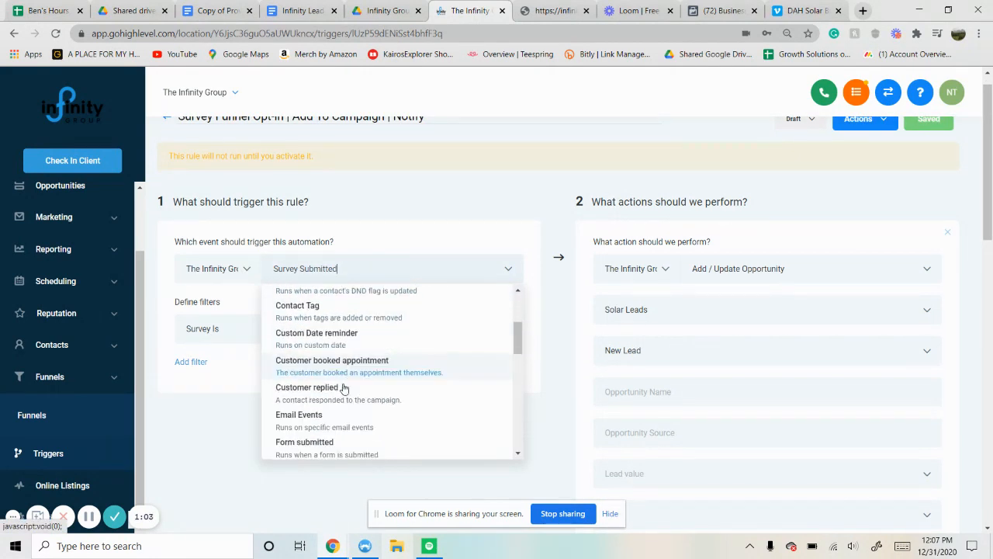
scroll(342, 350, "down", 4)
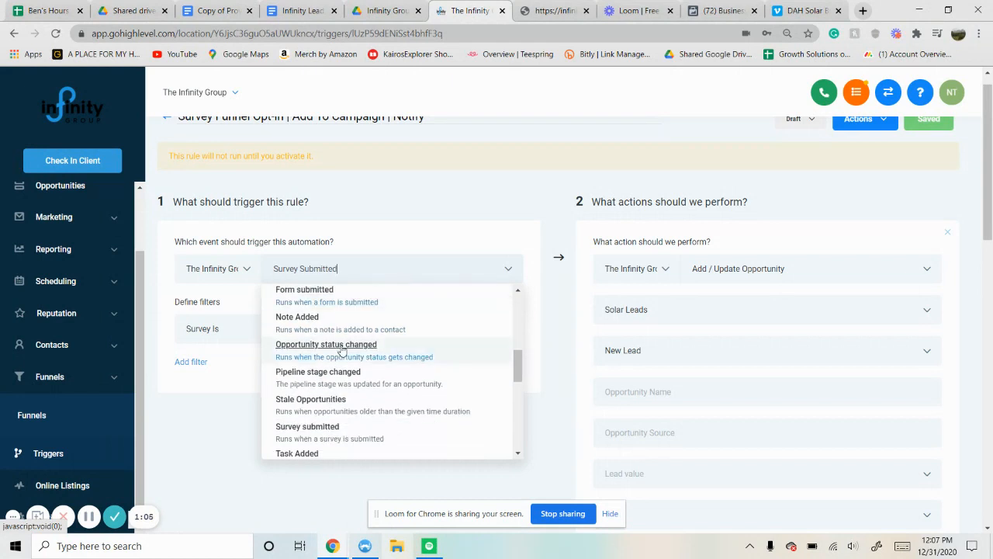
scroll(346, 354, "up", 1)
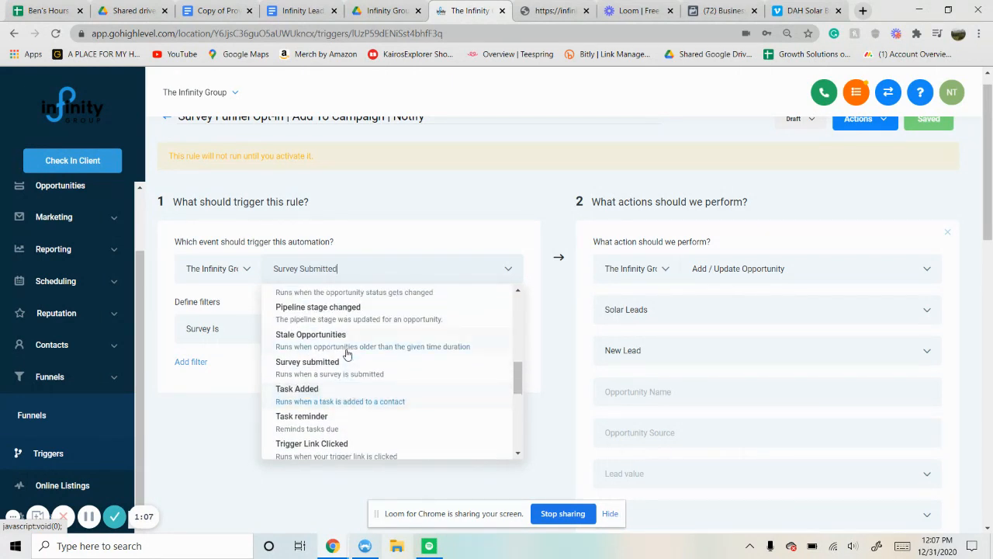
scroll(347, 354, "up", 2)
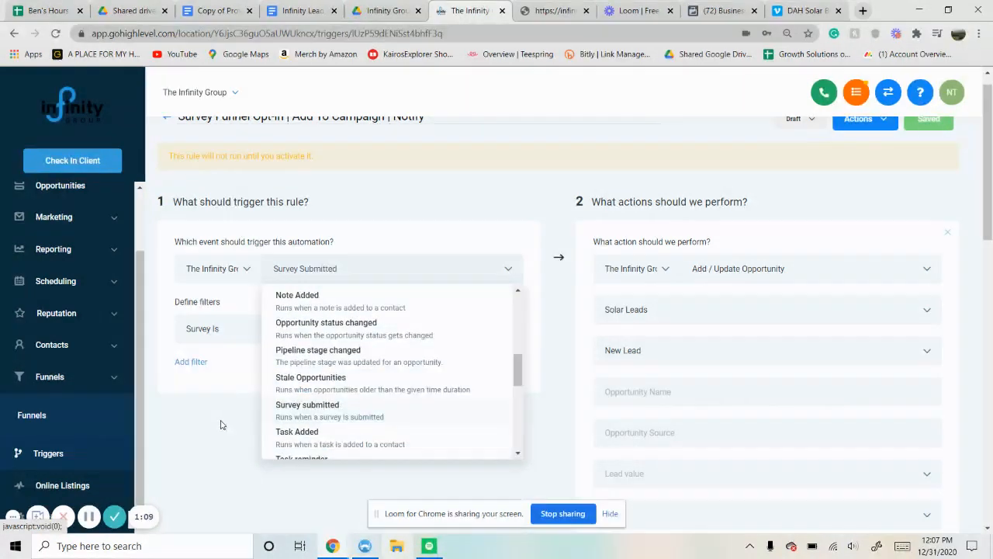
left_click(344, 409)
- Set the trigger's filter so that Survey Is Free Solar Quote
left_click(326, 332)
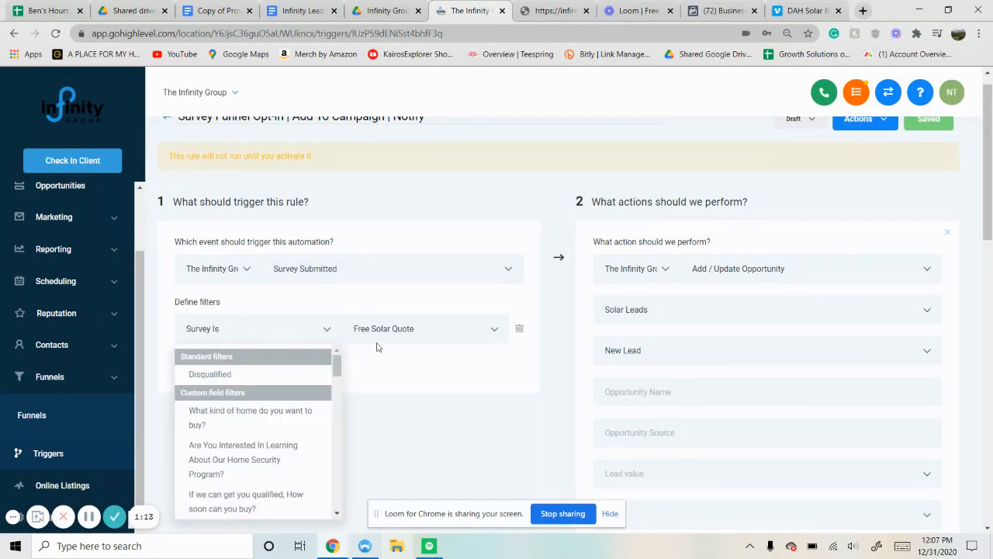
left_click(424, 332)
scroll(426, 376, "down", 5)
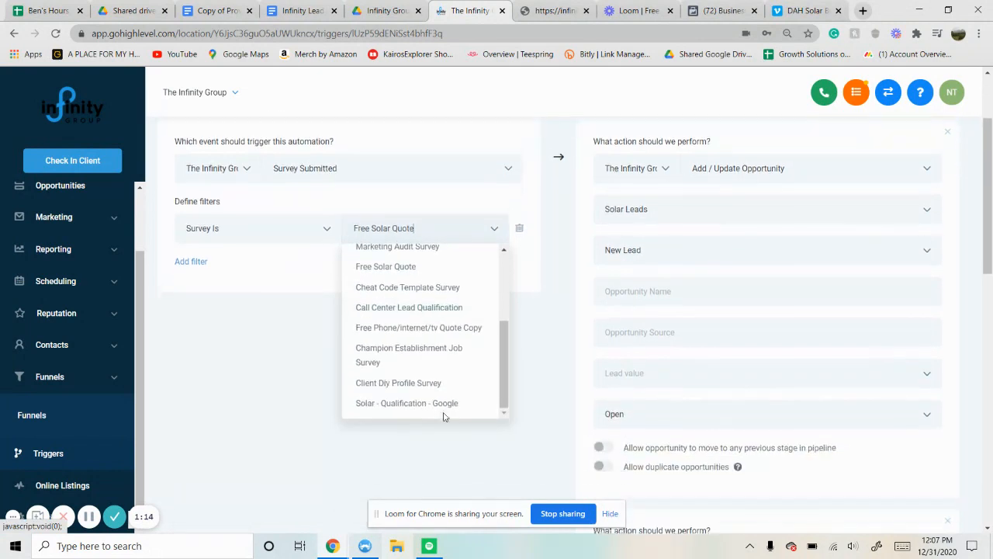
left_click(477, 275)
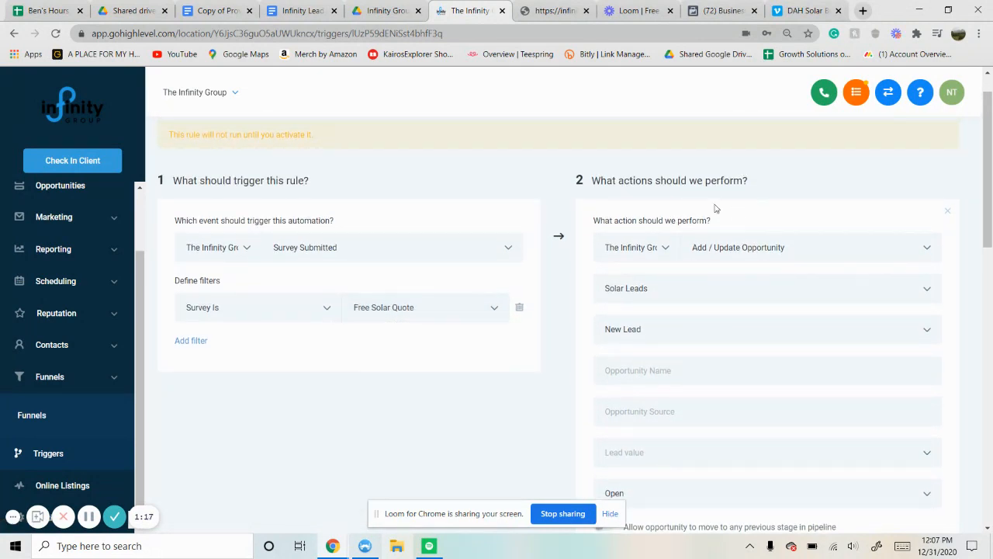
- Configure the first action as Add / Update Opportunity in the Solar Leads pipeline at the New Lead stage
left_click(736, 247)
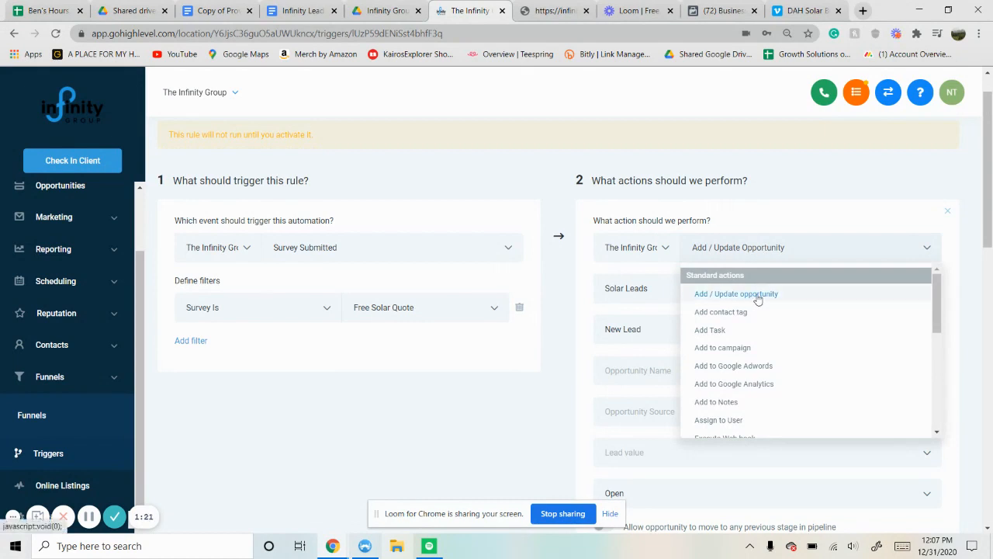
left_click(805, 220)
scroll(745, 249, "down", 1)
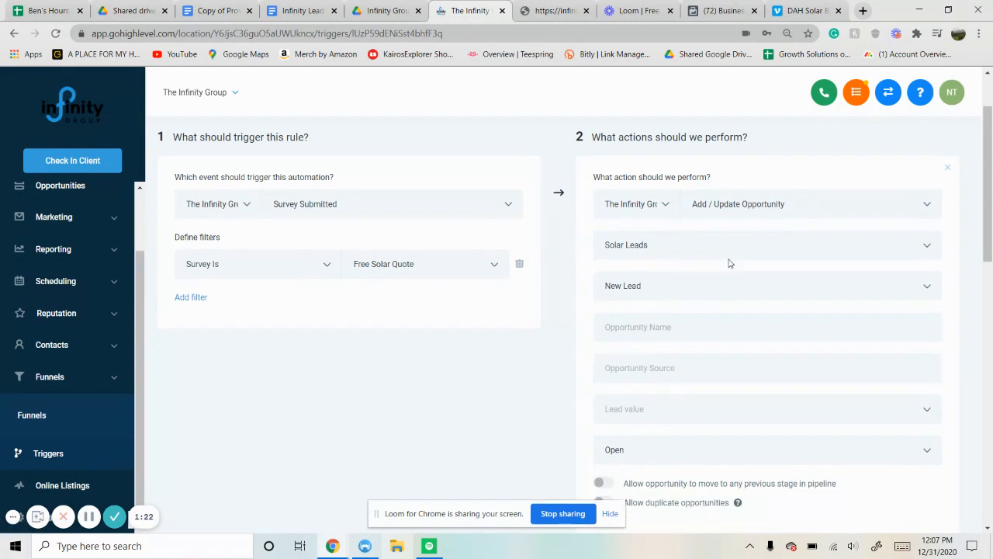
left_click(698, 247)
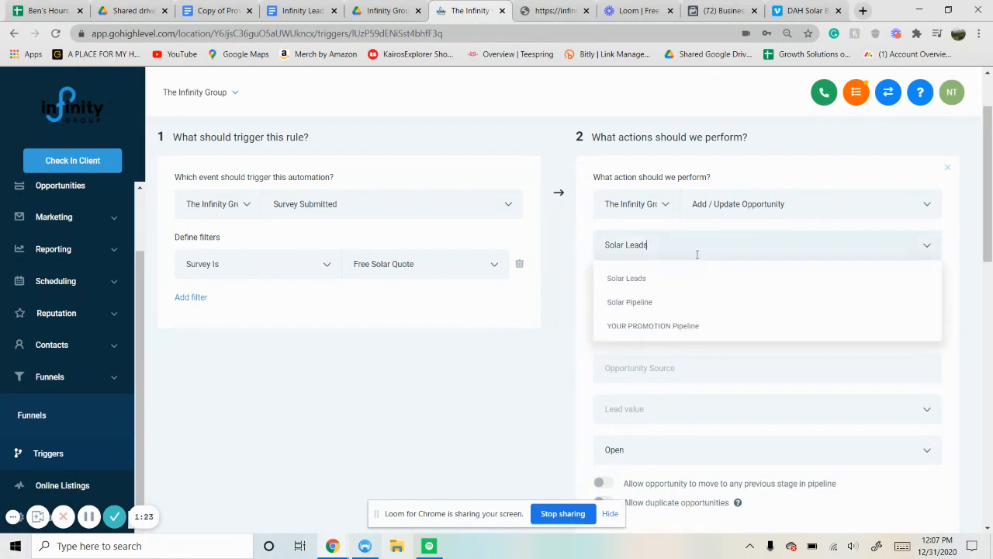
left_click(659, 280)
left_click(649, 287)
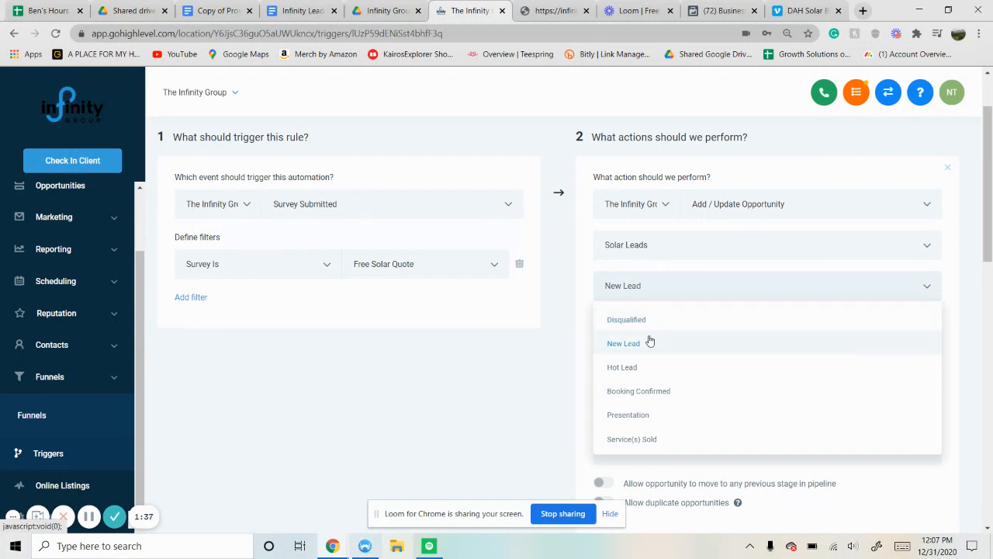
left_click(624, 344)
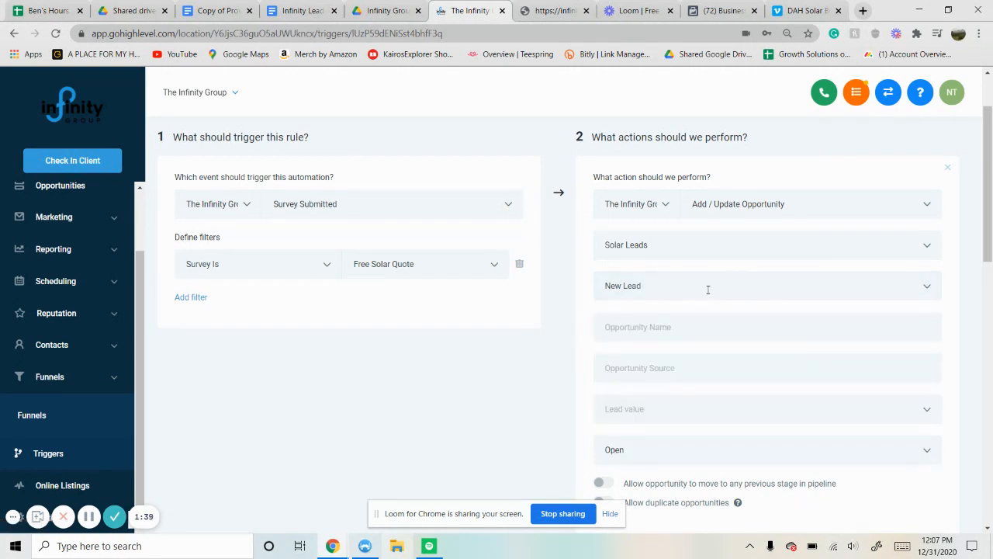
- Review the status options available for the opportunity action
scroll(655, 357, "down", 1)
left_click(659, 388)
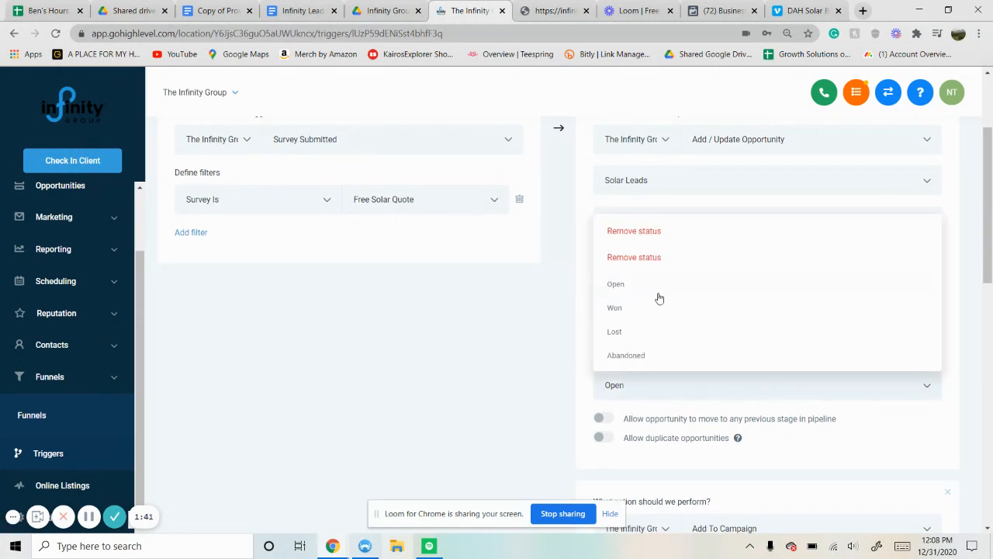
left_click(547, 350)
left_click(668, 384)
left_click(587, 350)
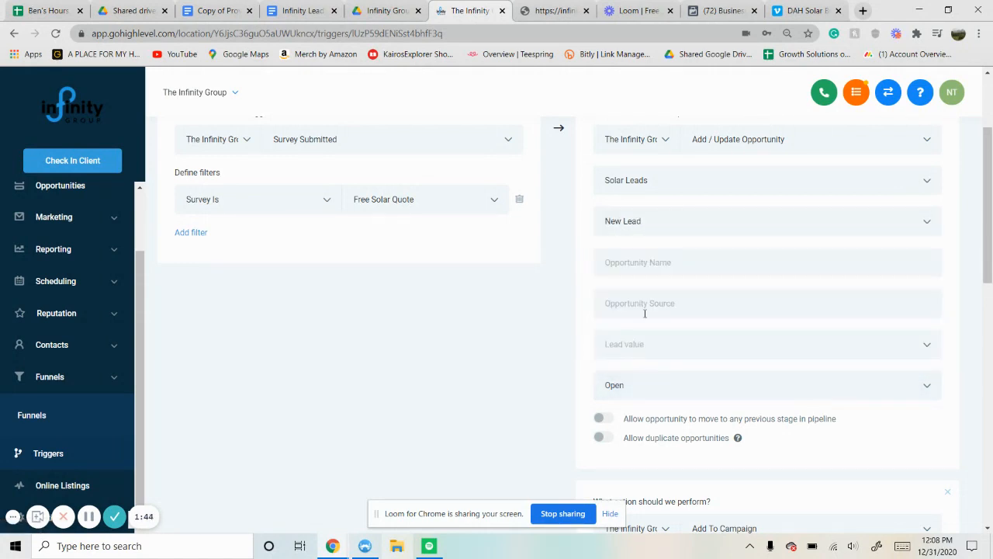
- Enter "Solar Funnel Form" as the opportunity source and save the trigger
left_click(691, 302)
type("Fu")
key("BackSpace")
key("BackSpace")
type("Solar Funnel")
scroll(691, 302, "up", 3)
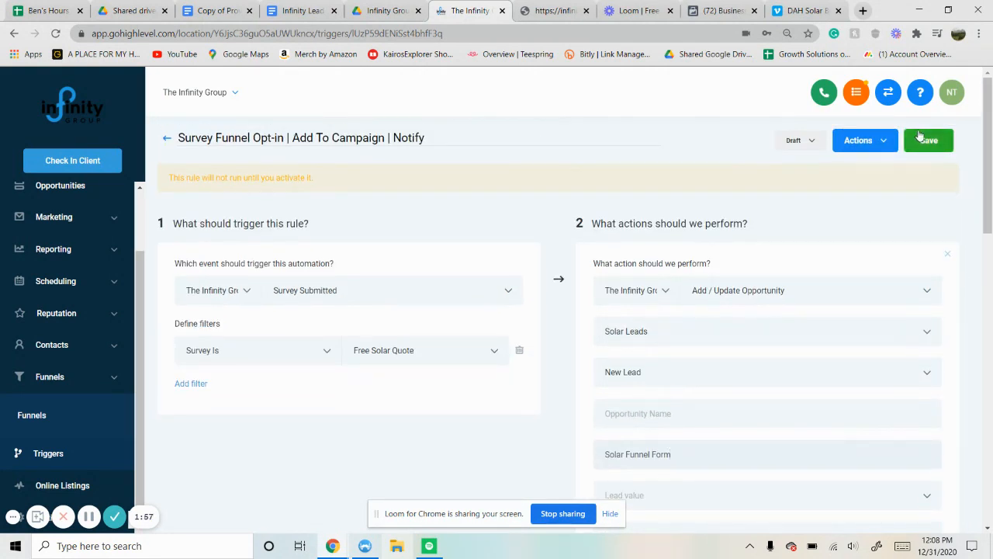
left_click(928, 139)
- Review the campaigns available for the Add To Campaign action and reveal the marketing tools where campaigns are kept
scroll(760, 253, "down", 5)
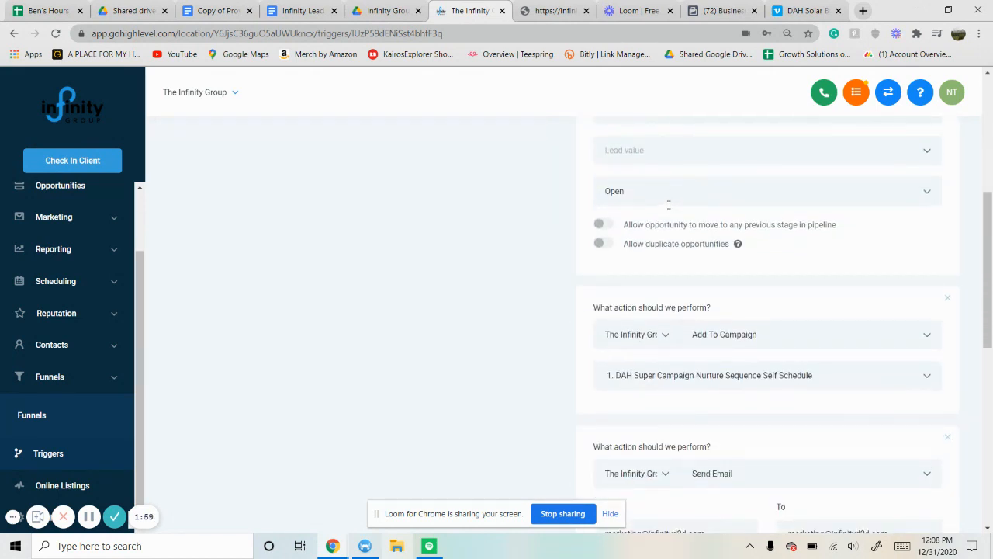
scroll(749, 333, "up", 1)
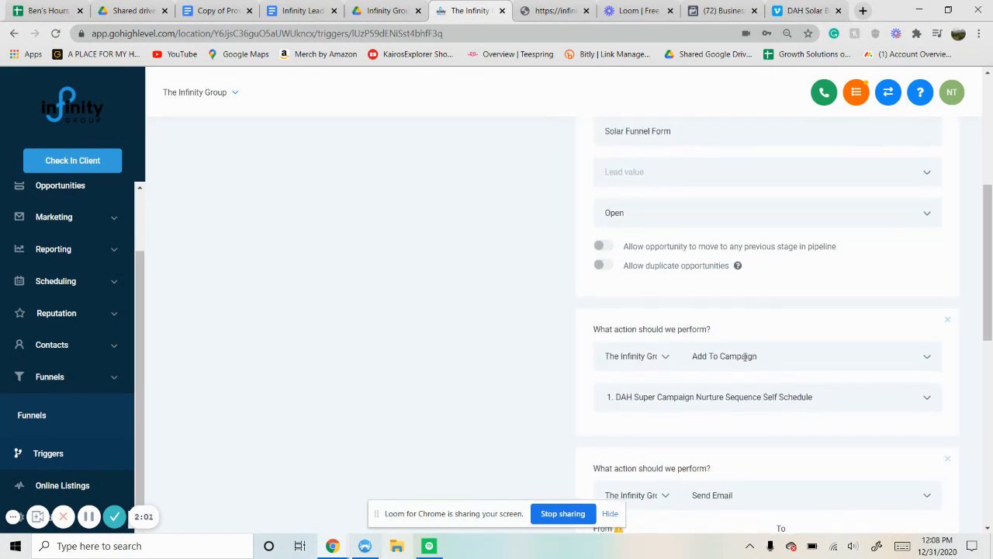
left_click(777, 399)
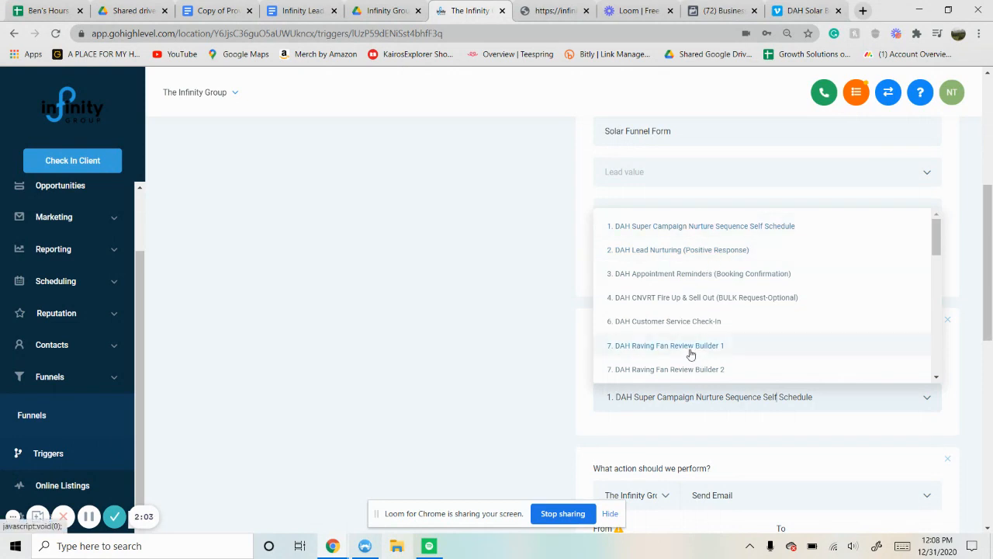
scroll(73, 342, "down", 1)
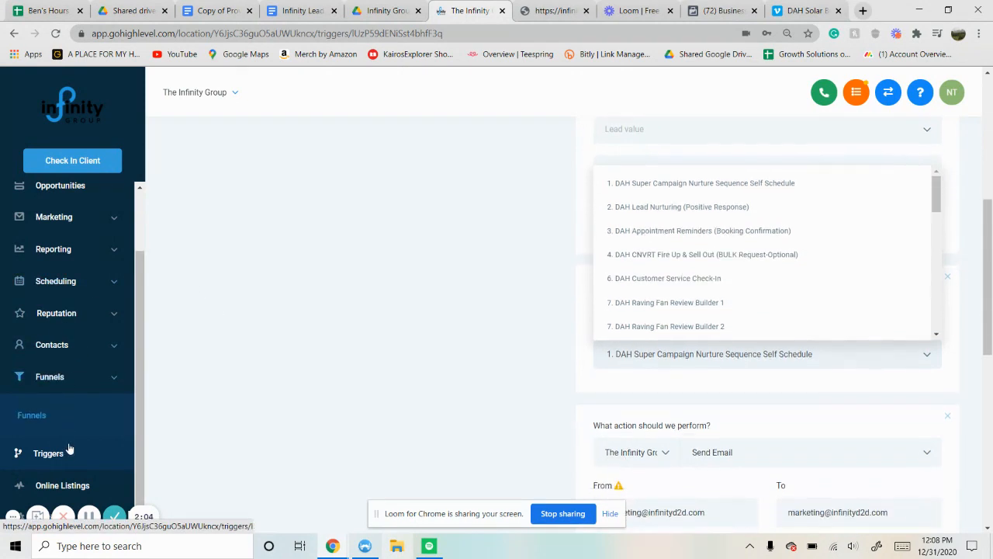
left_click(78, 220)
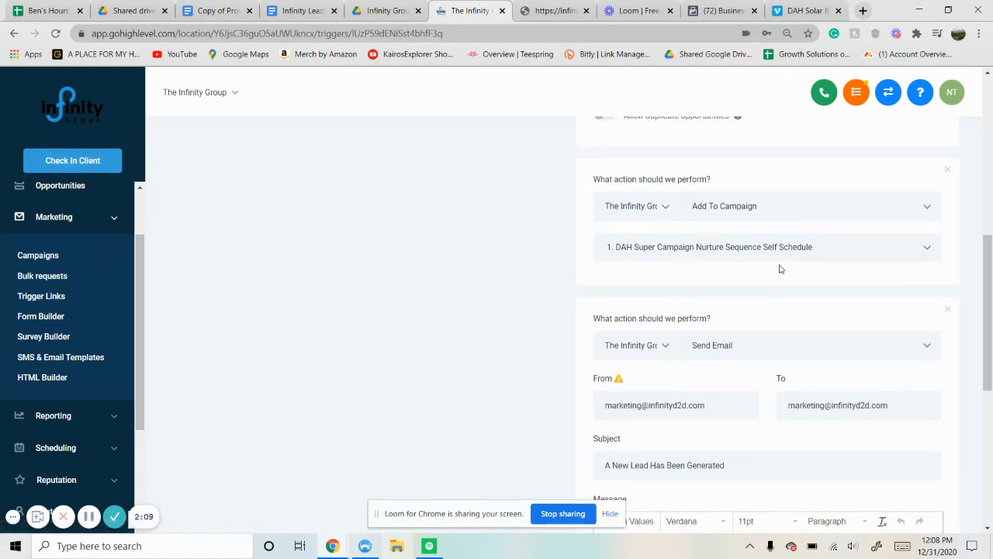
- Review the Send Email action's alternative action types, its sender and recipient addresses, and its subject line
scroll(778, 269, "down", 1)
scroll(782, 274, "down", 2)
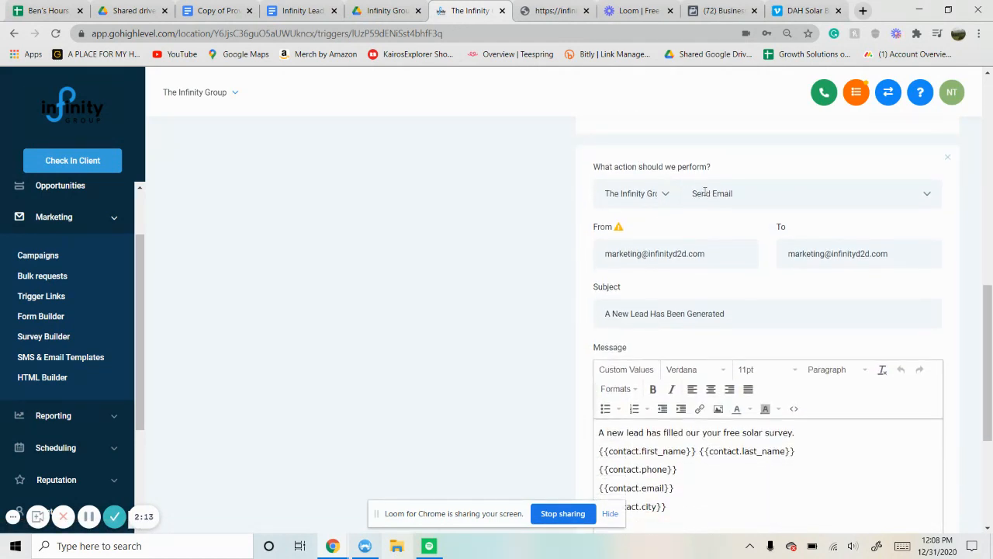
left_click(748, 191)
scroll(738, 256, "down", 3)
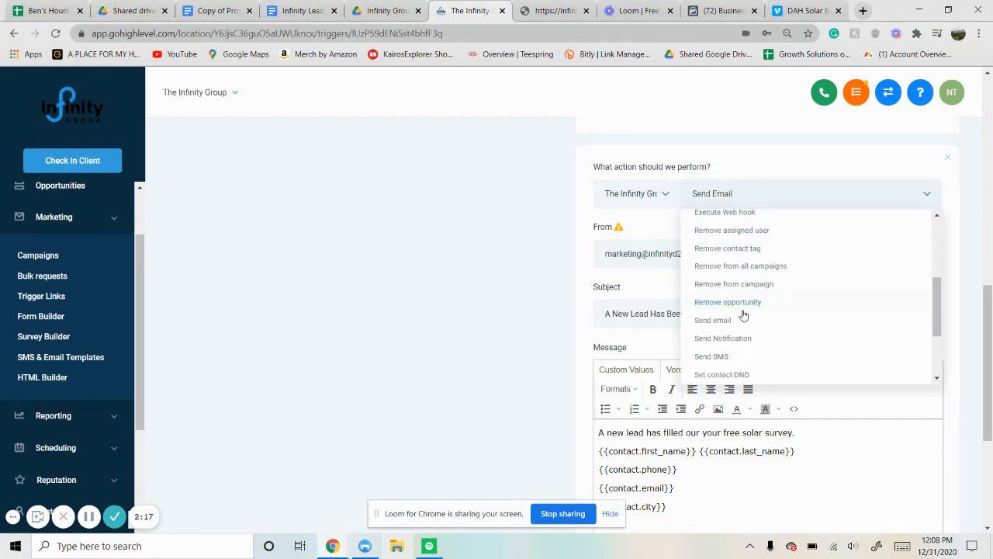
left_click(656, 264)
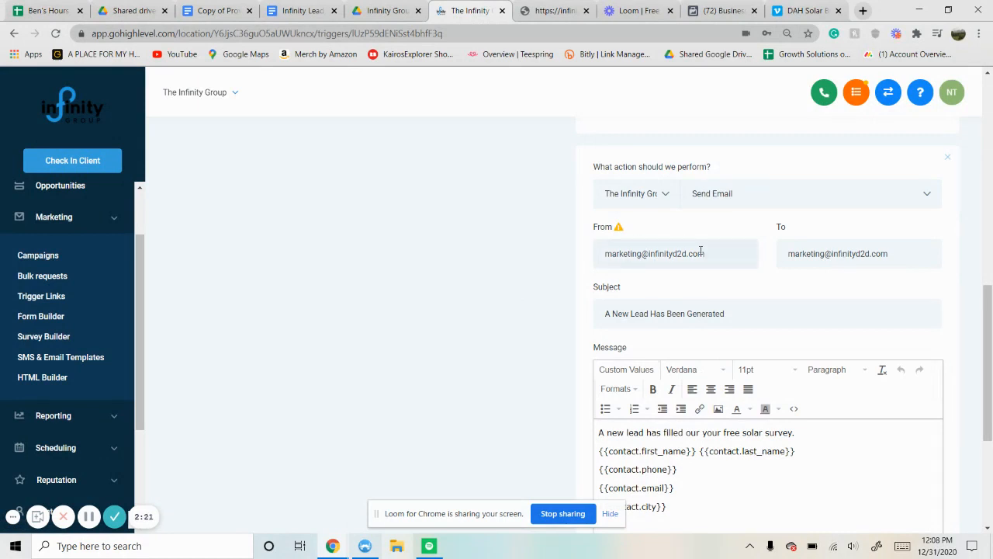
double_click(698, 253)
double_click(791, 254)
scroll(786, 255, "down", 1)
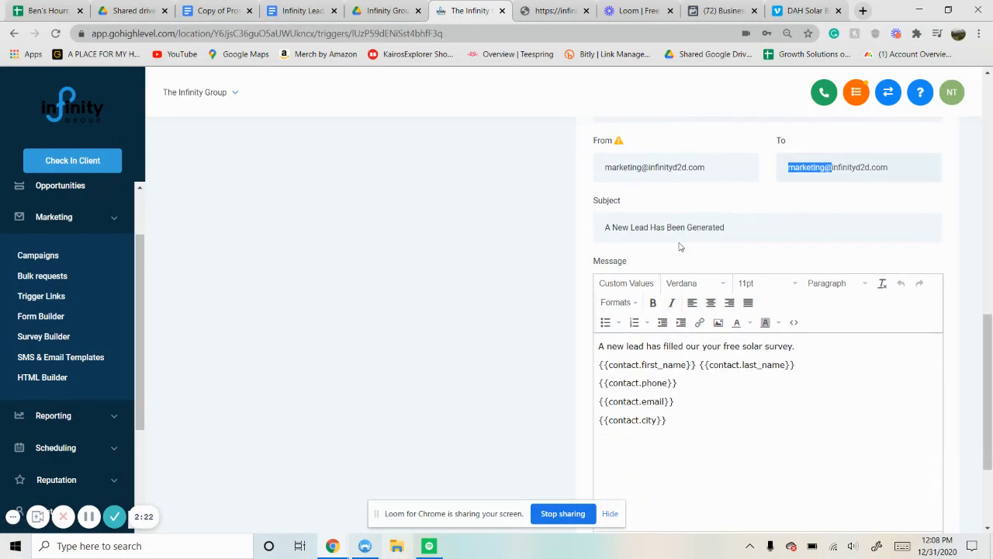
left_click(686, 227)
left_click_drag(743, 232, 581, 225)
left_click(623, 226)
scroll(720, 259, "down", 2)
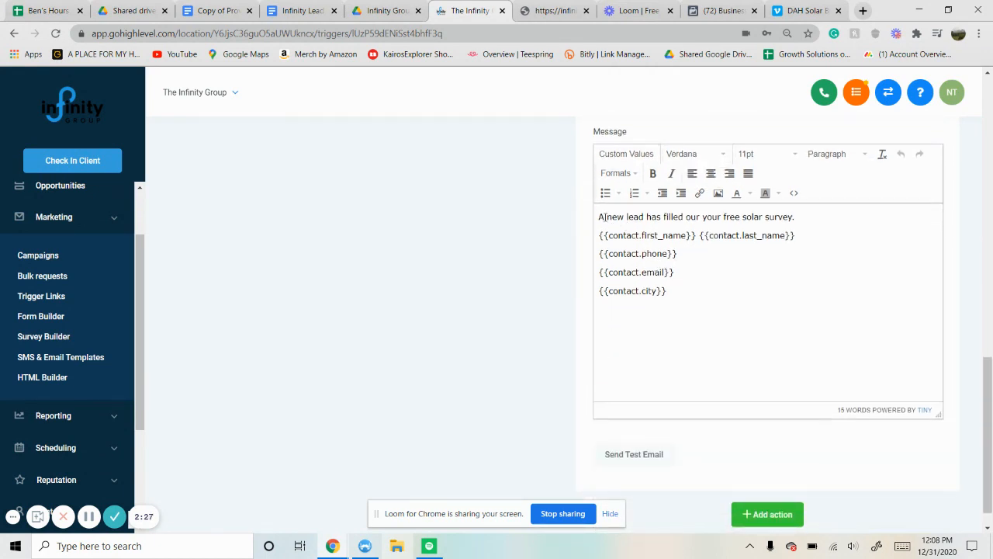
- Correct "our" to "out" in the email message's first line so it reads "filled out your free solar survey"
left_click_drag(603, 218, 673, 219)
left_click(638, 218)
left_click(700, 216)
key("BackSpace")
type("t")
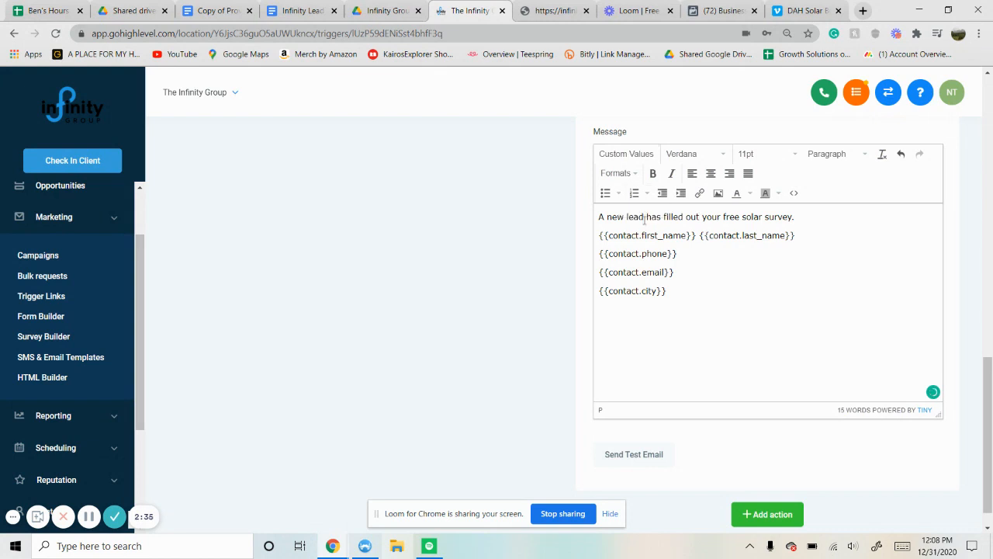
- Examine the name placeholders in the email message and browse the contact, user and campaign merge fields
left_click_drag(602, 235, 691, 235)
left_click(699, 235)
left_click(639, 160)
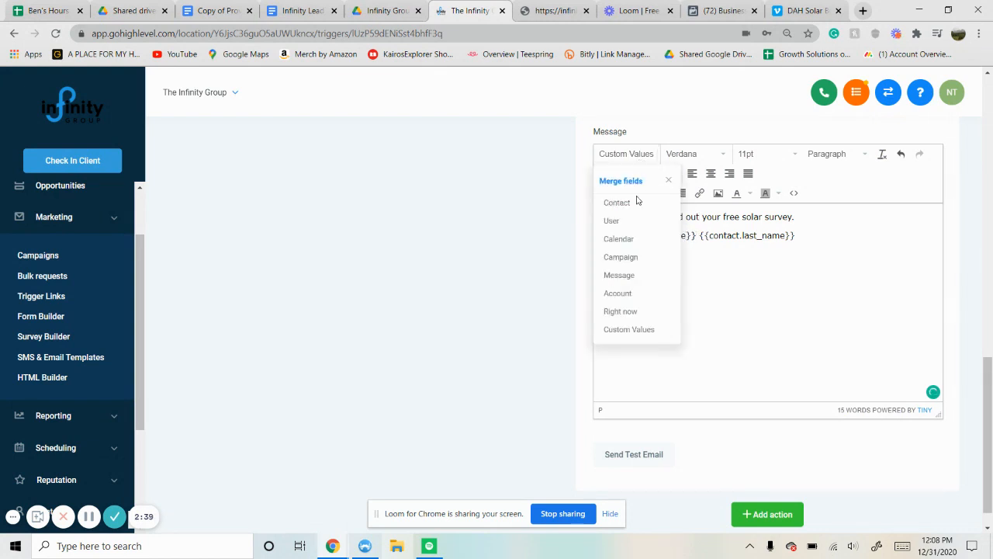
left_click(635, 203)
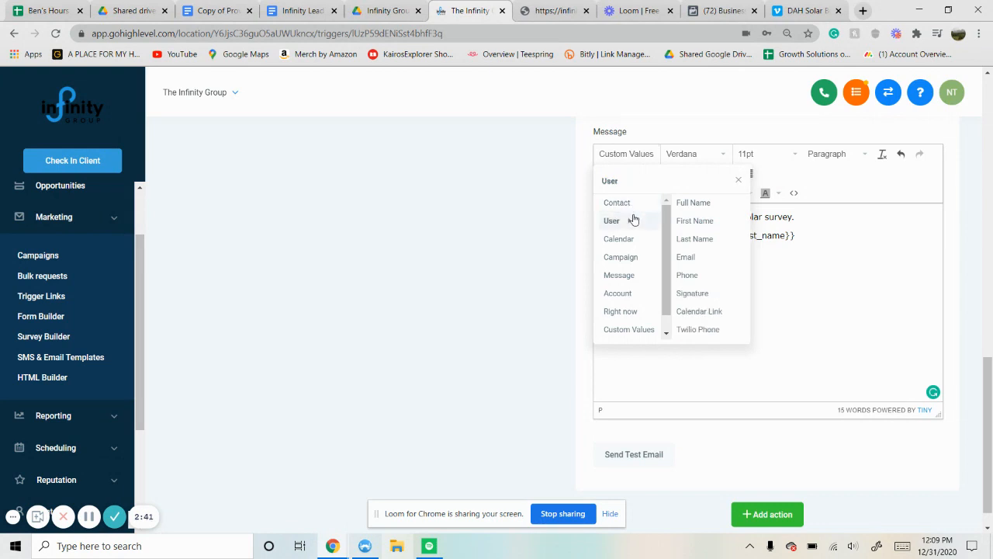
mouse_move(632, 222)
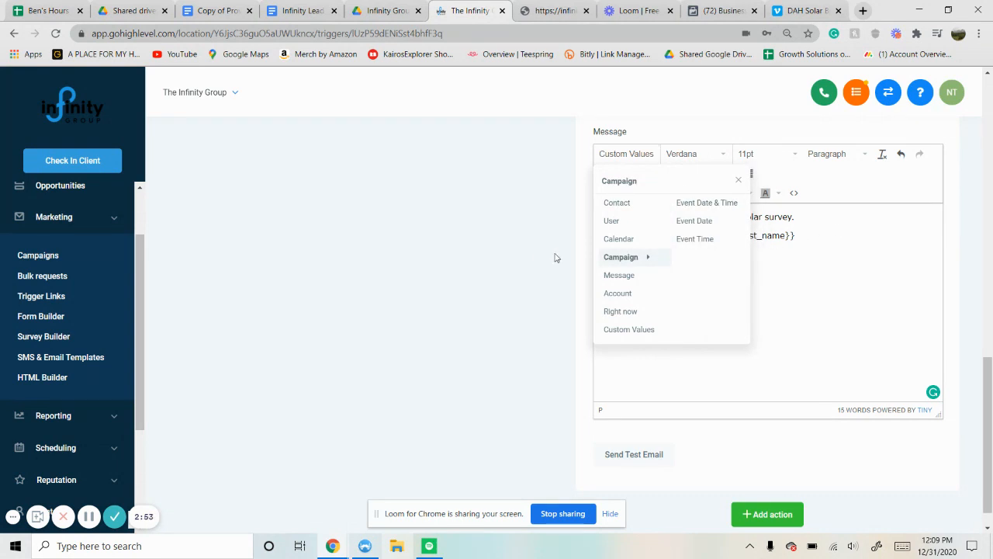
left_click(738, 182)
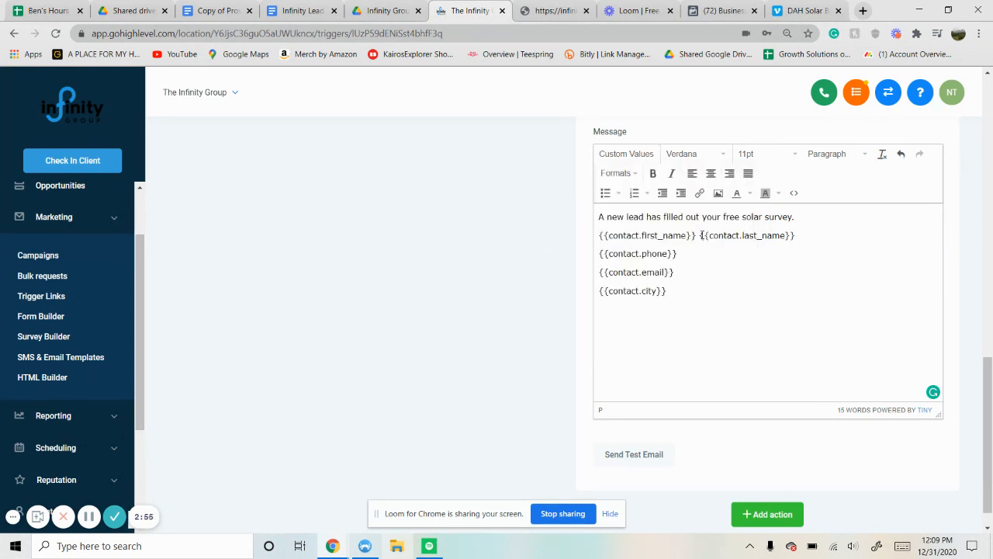
- Compare the input fields on the live solar survey page with the contact placeholders in the email message
left_click(548, 7)
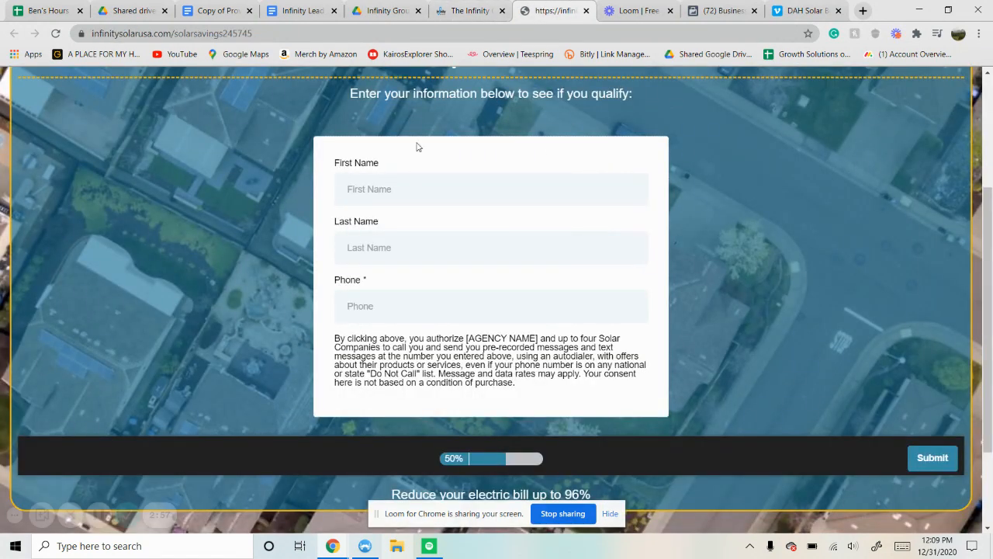
left_click(488, 9)
left_click_drag(704, 237, 695, 236)
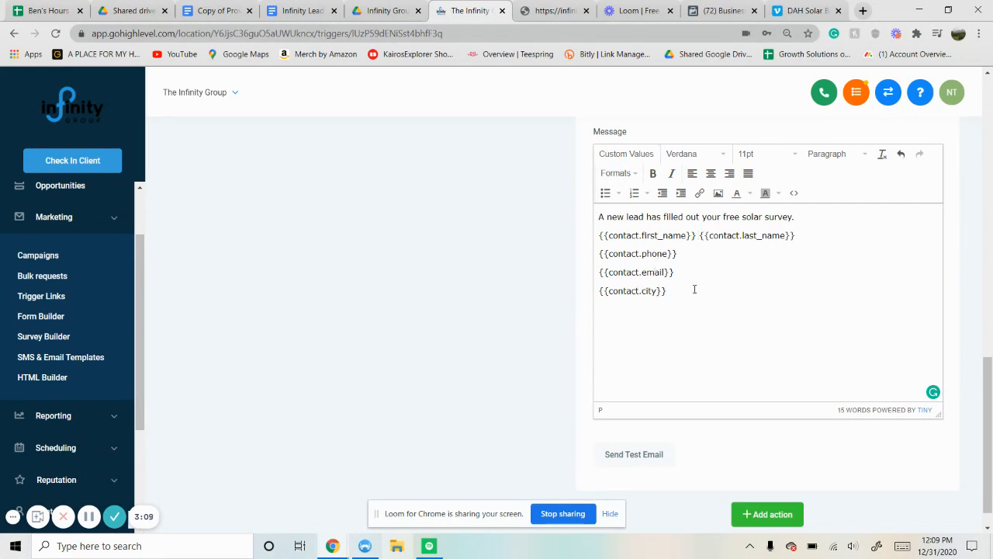
left_click(730, 292)
left_click_drag(686, 259, 599, 255)
left_click(599, 255)
left_click(548, 10)
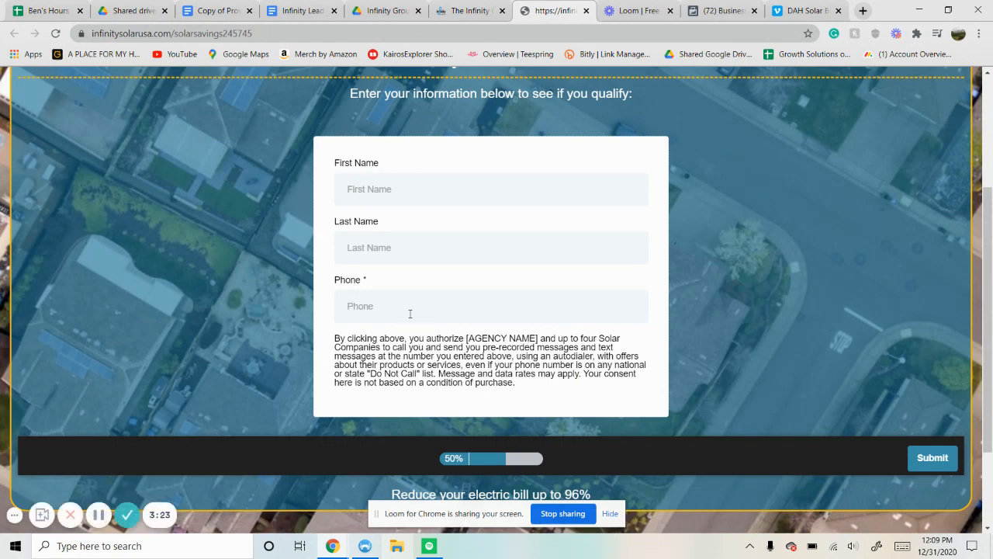
left_click(471, 11)
- Browse the contact merge fields down to the custom fields for survey questions such as "Do you own your home?"
left_click(633, 165)
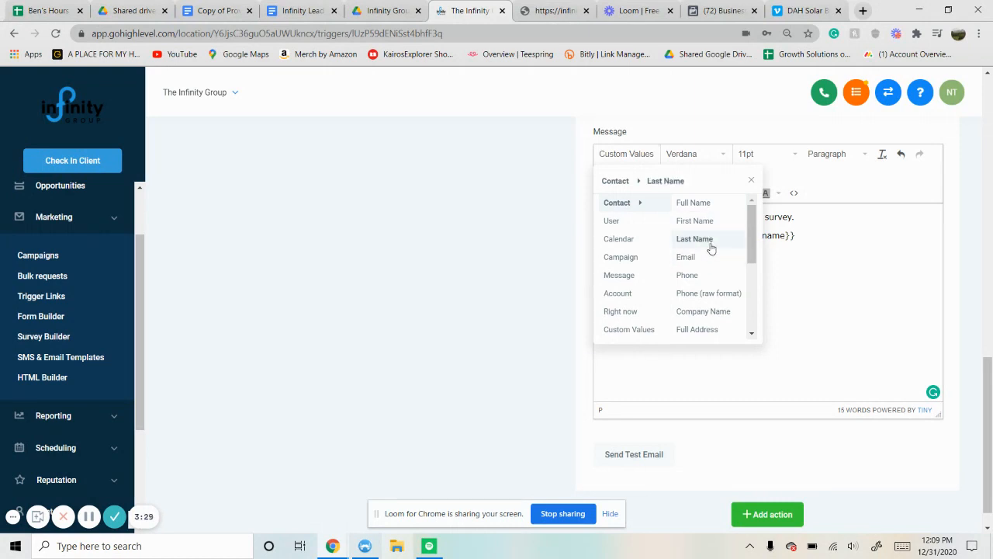
scroll(708, 265, "down", 1)
scroll(709, 269, "down", 5)
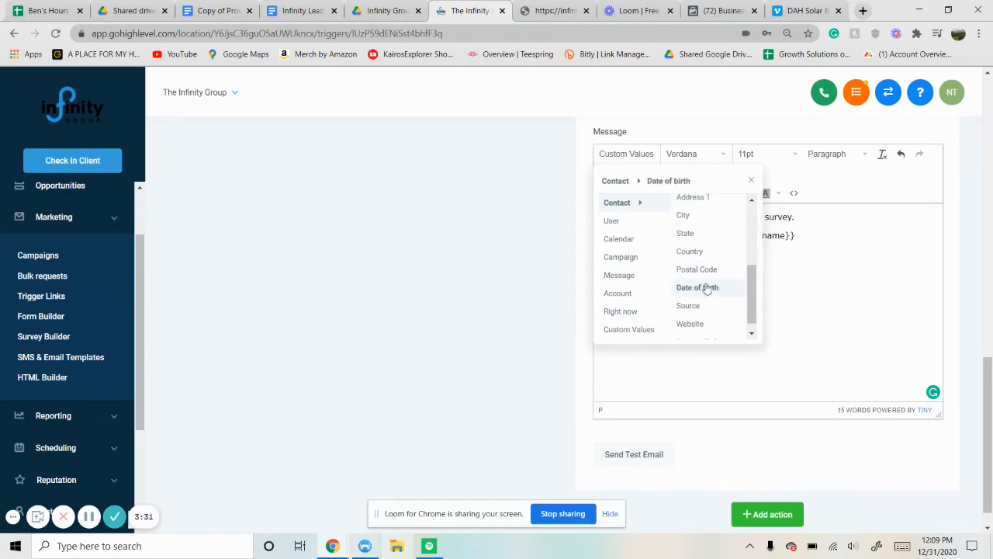
mouse_move(715, 299)
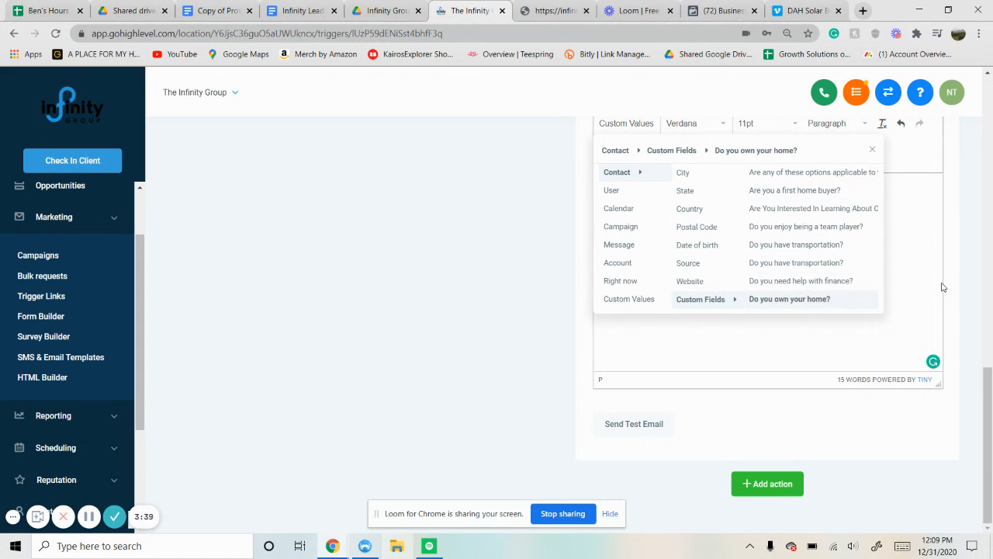
- Add another action to the trigger and set it to Send Notification
left_click(765, 483)
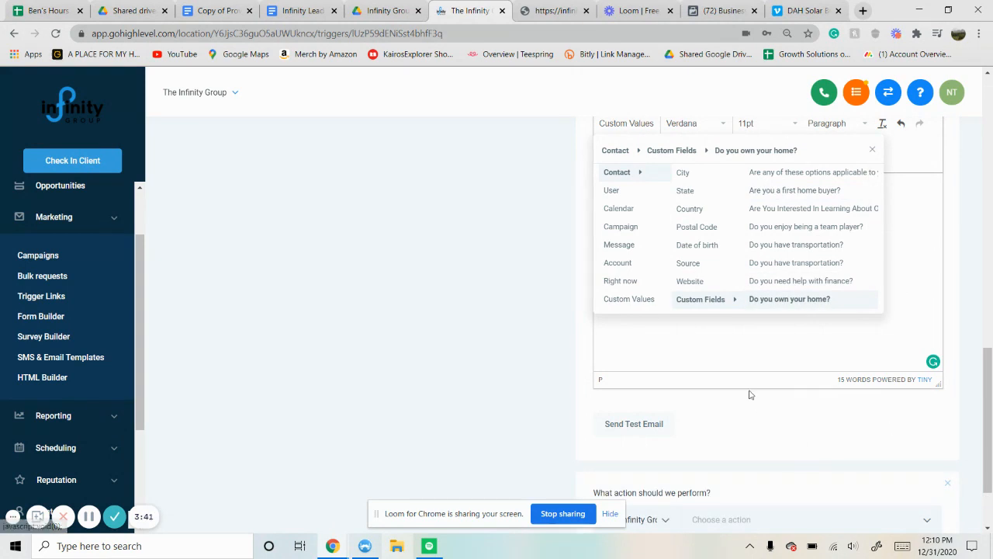
scroll(756, 391, "down", 2)
left_click(827, 419)
scroll(807, 311, "down", 3)
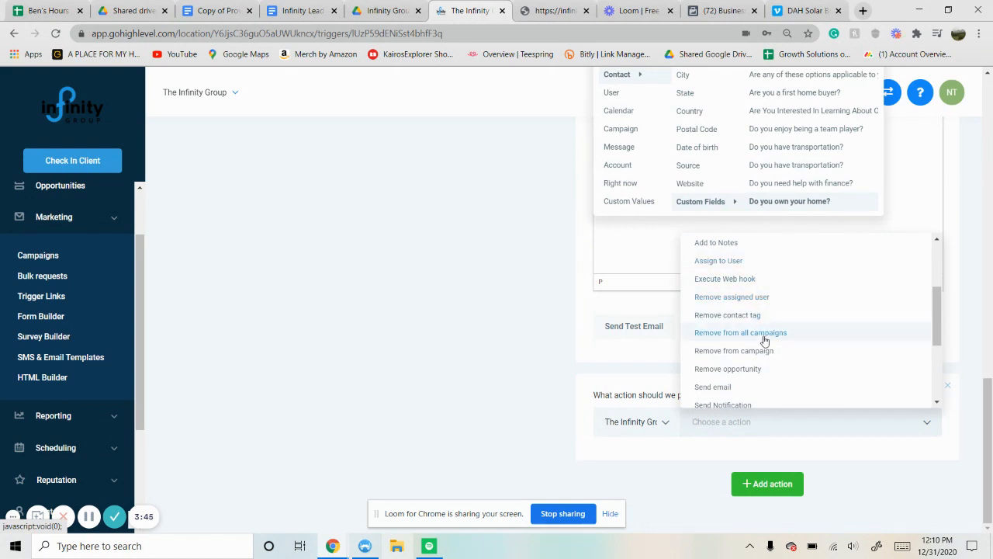
scroll(761, 341, "down", 1)
left_click(748, 363)
scroll(517, 314, "down", 1)
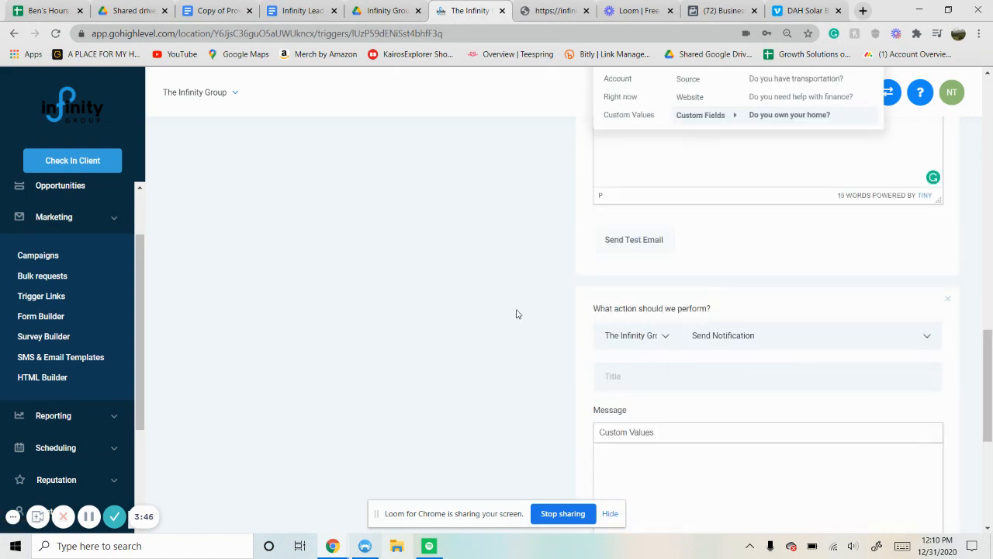
- Copy the full email message, including its contact placeholders, into the notification's message
scroll(613, 318, "up", 2)
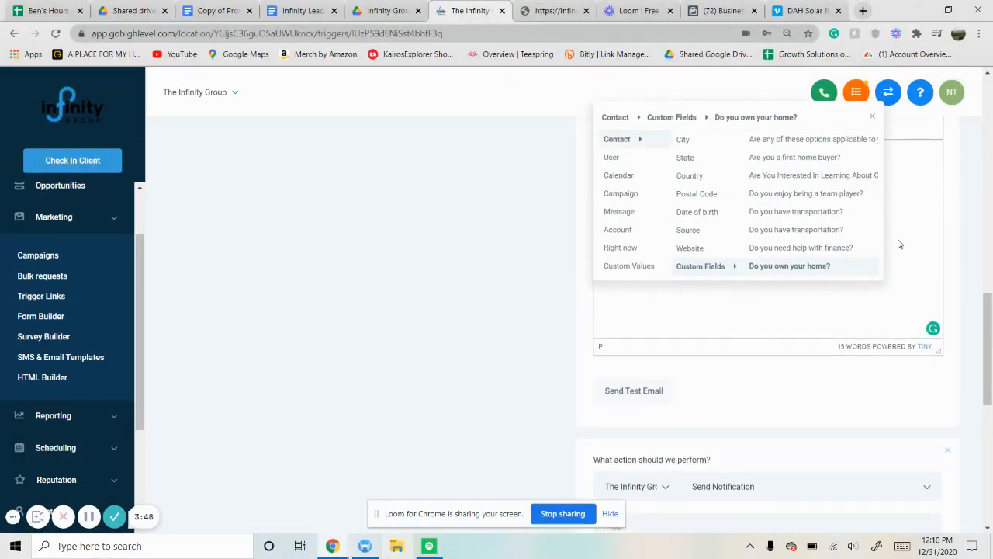
left_click(741, 116)
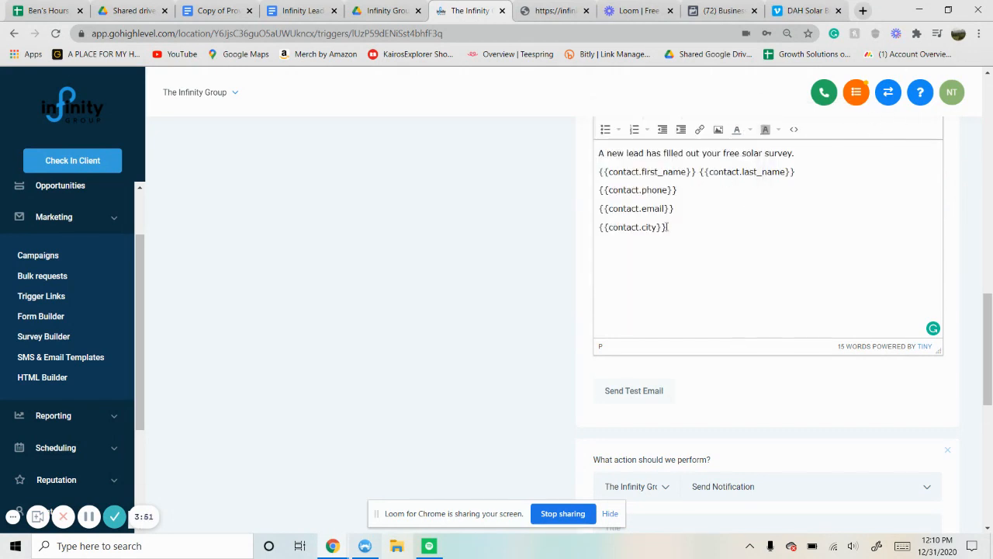
left_click_drag(667, 227, 592, 136)
key("ctrl+c")
scroll(705, 260, "down", 4)
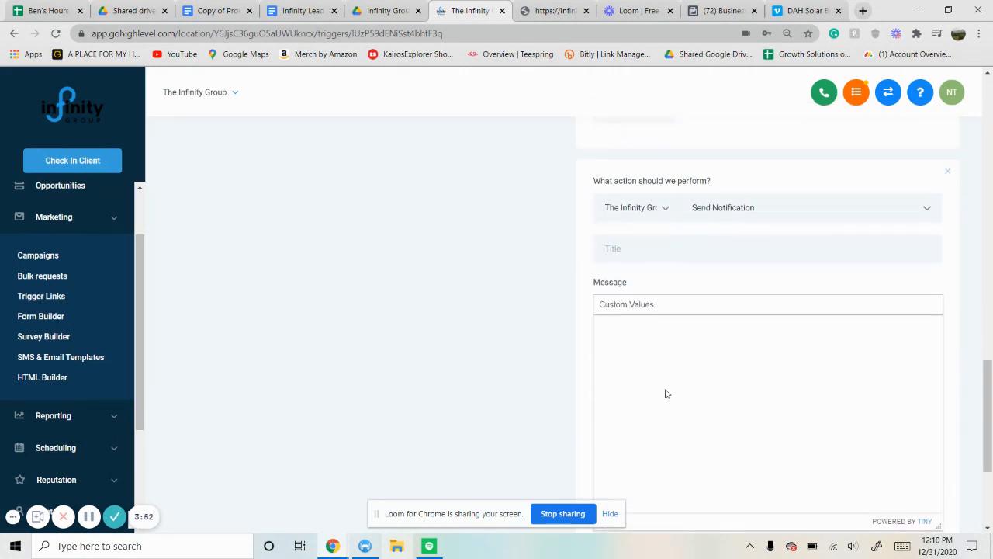
left_click(639, 355)
key("ctrl+v")
- Reuse the email subject "A New Lead Has Been Generated" as the notification's title
scroll(643, 335, "up", 5)
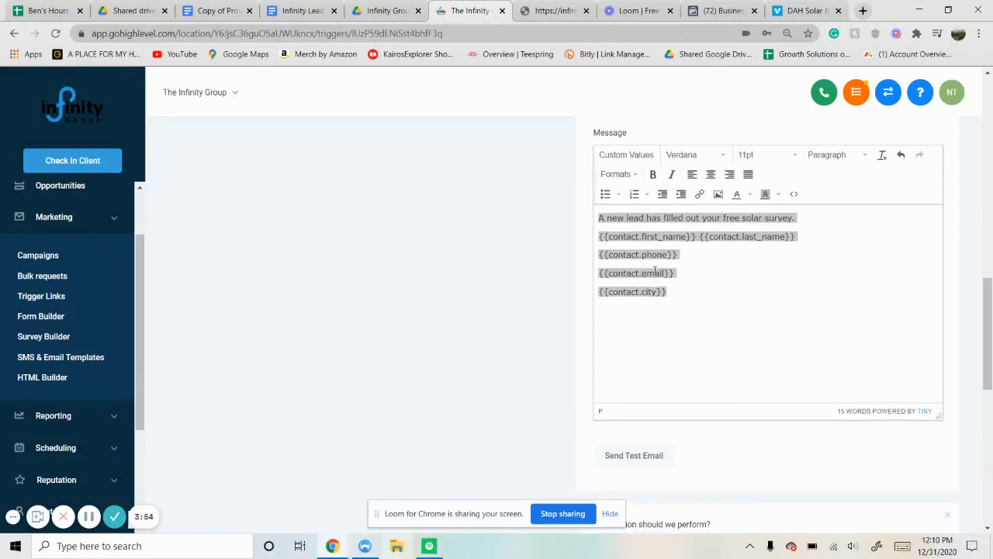
triple_click(649, 163)
scroll(643, 311, "down", 4)
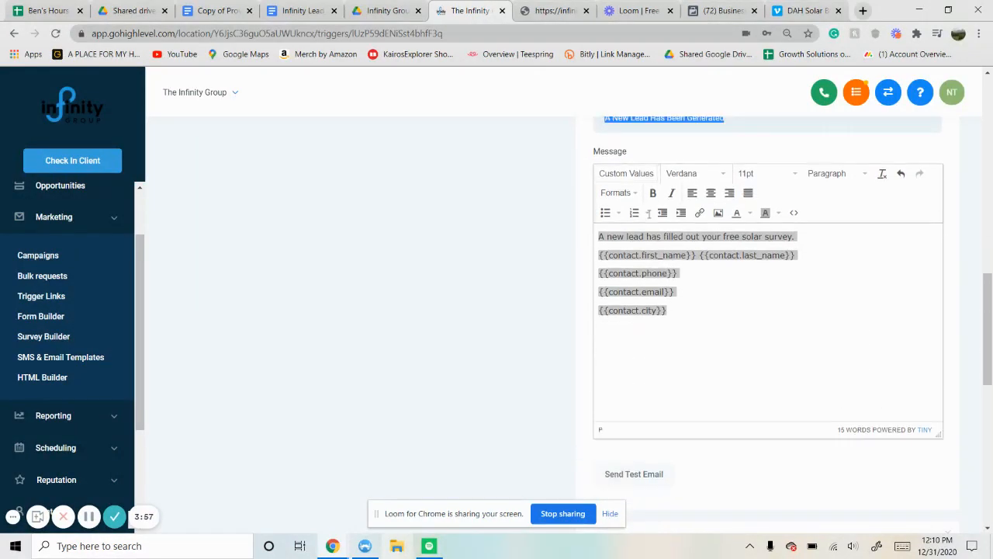
scroll(627, 362, "down", 4)
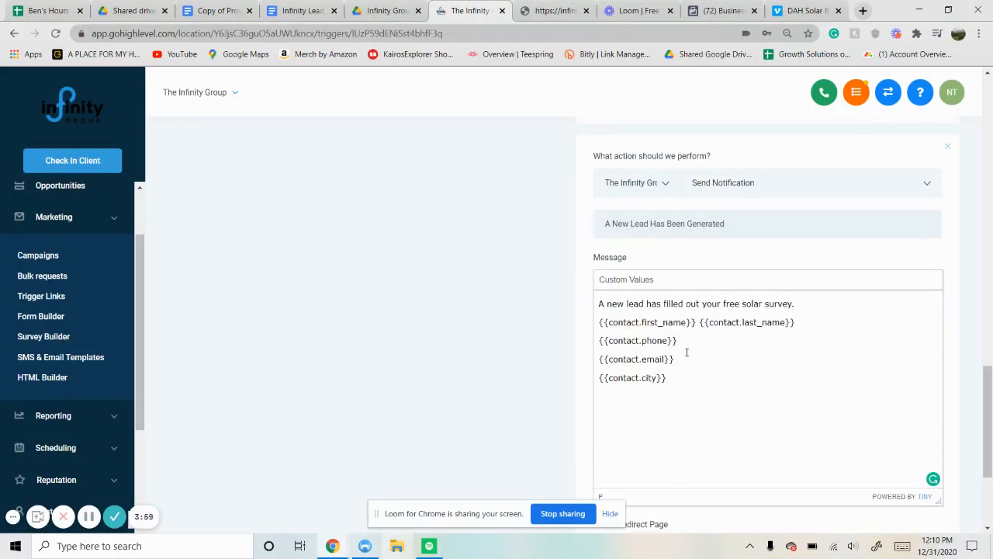
- Set the notification's redirect page to Contact and its user type to All User
left_click(675, 361)
left_click(635, 405)
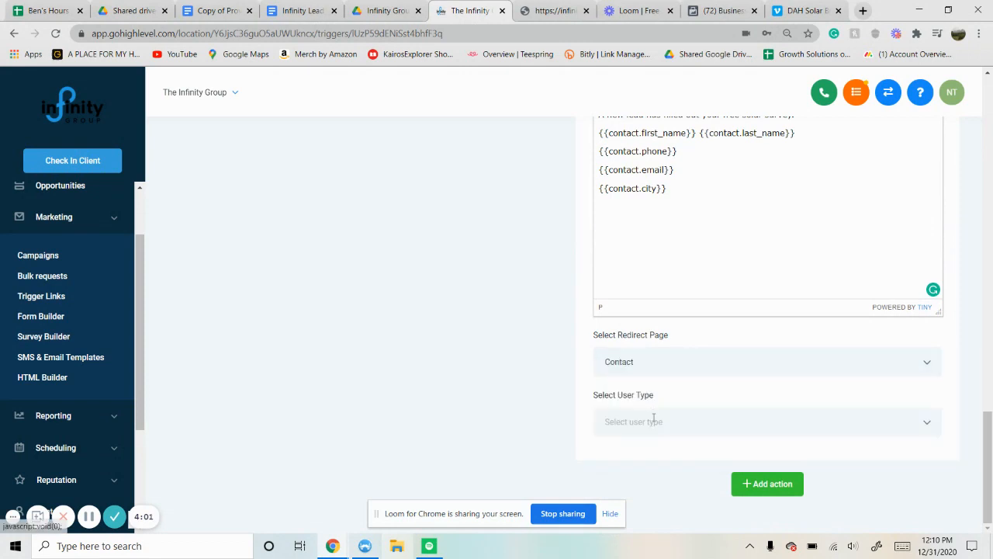
left_click(652, 422)
left_click(638, 457)
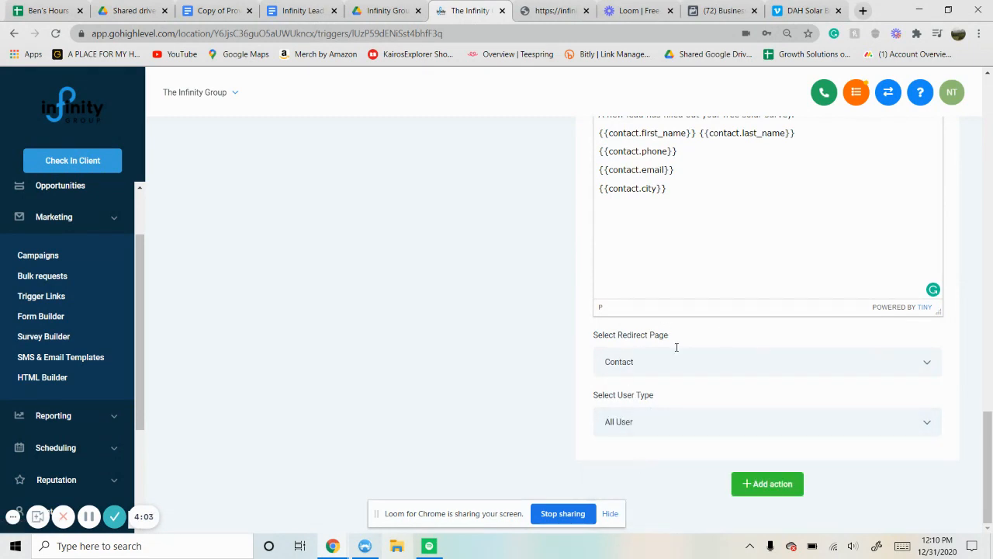
left_click_drag(988, 457, 988, 99)
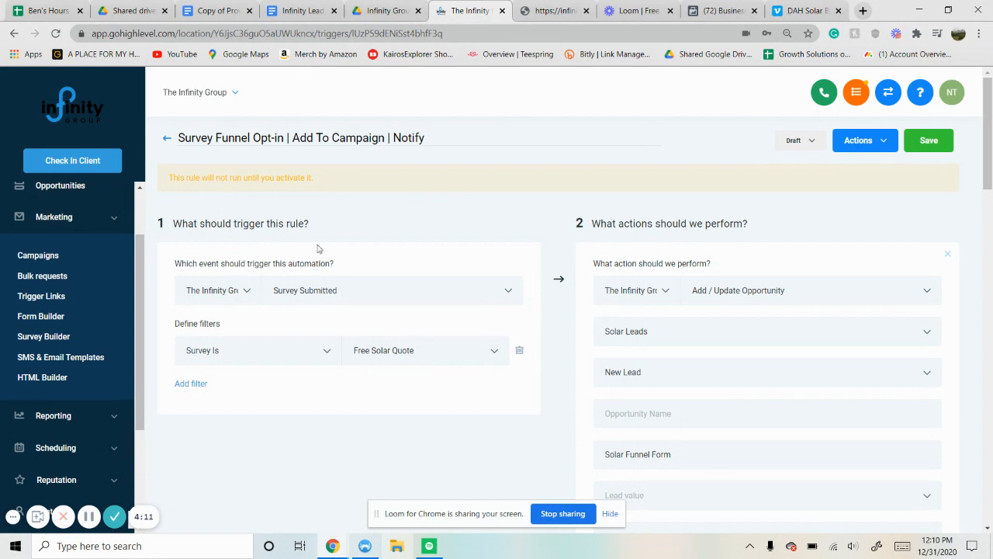
scroll(680, 307, "down", 2)
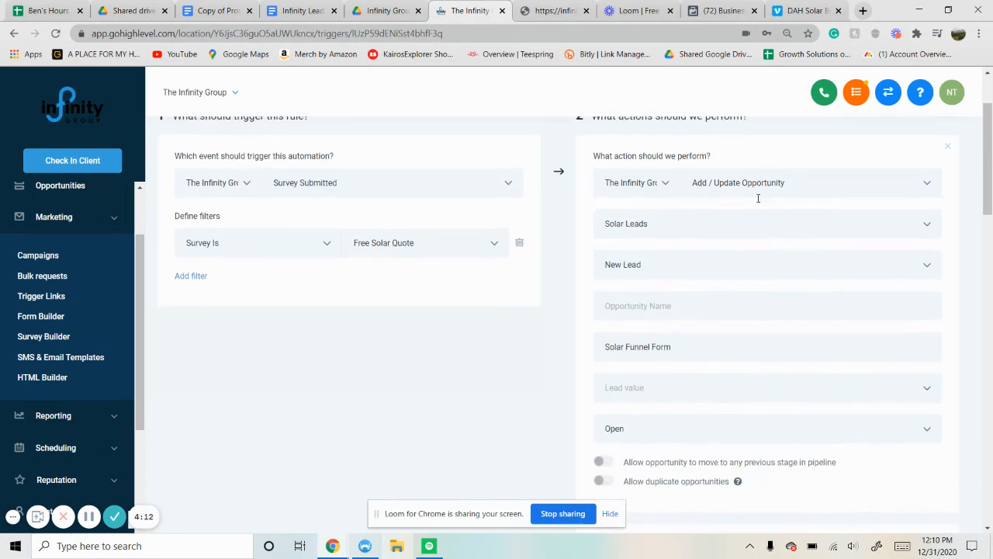
scroll(35, 240, "up", 1)
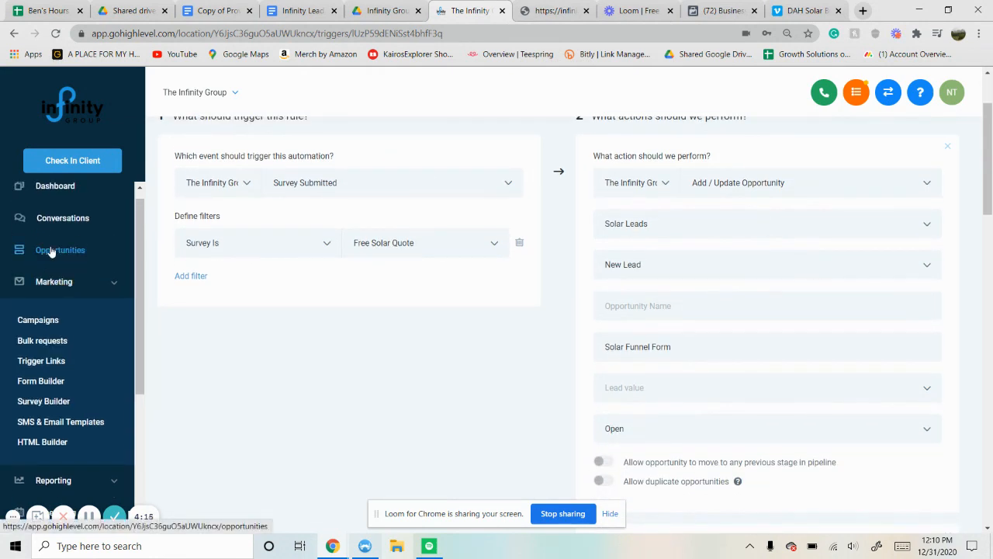
- Review the trigger's opportunity, campaign, email and notification actions in order
scroll(656, 259, "down", 5)
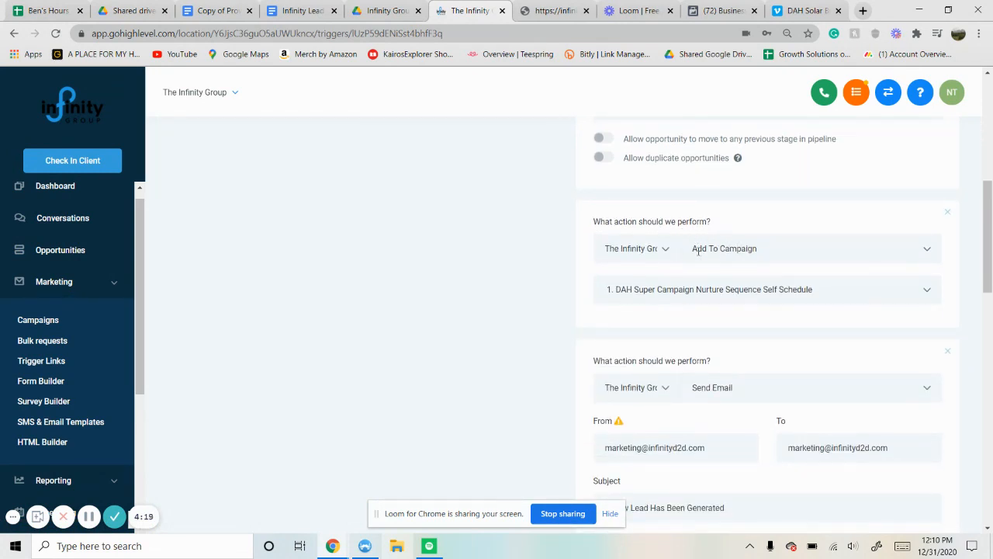
left_click(756, 249)
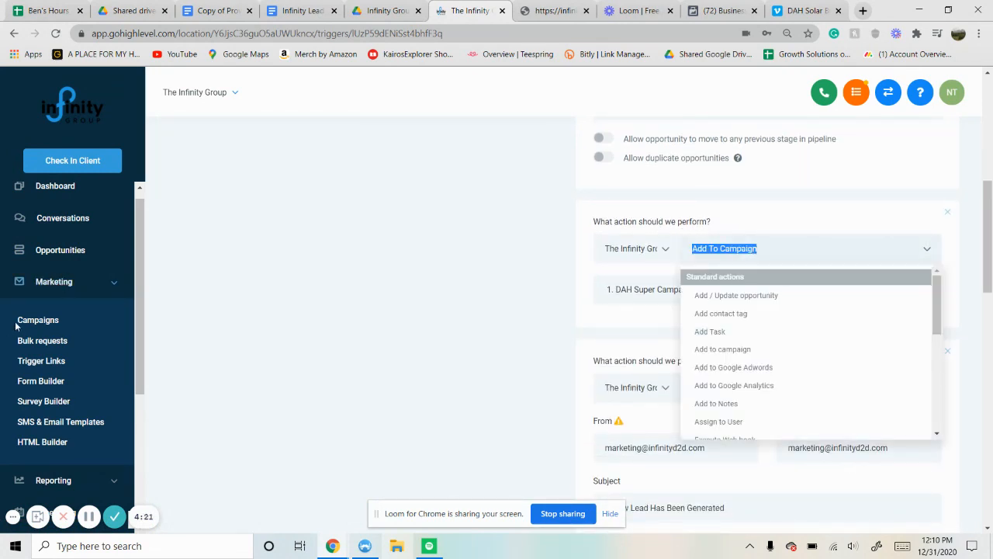
left_click(541, 358)
scroll(776, 262, "down", 3)
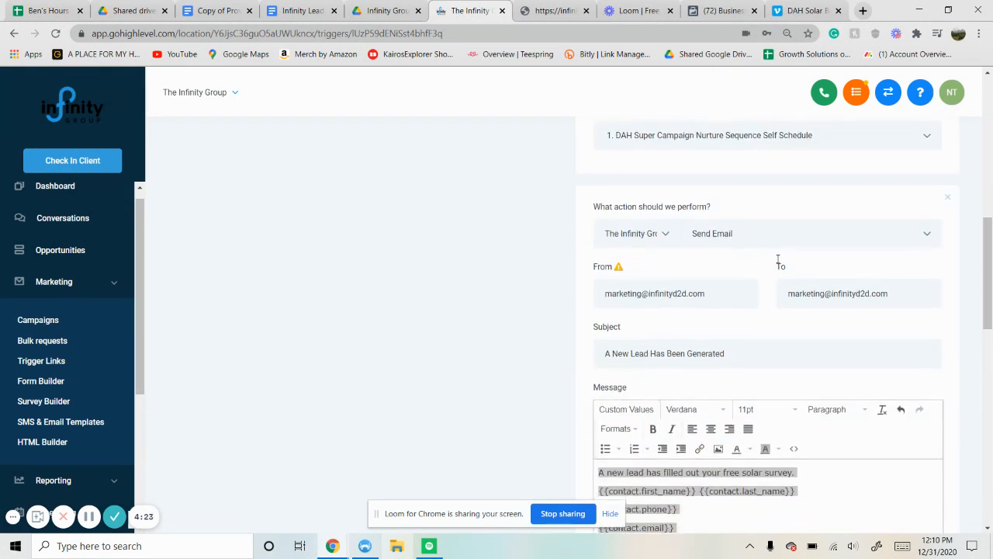
scroll(735, 226, "down", 1)
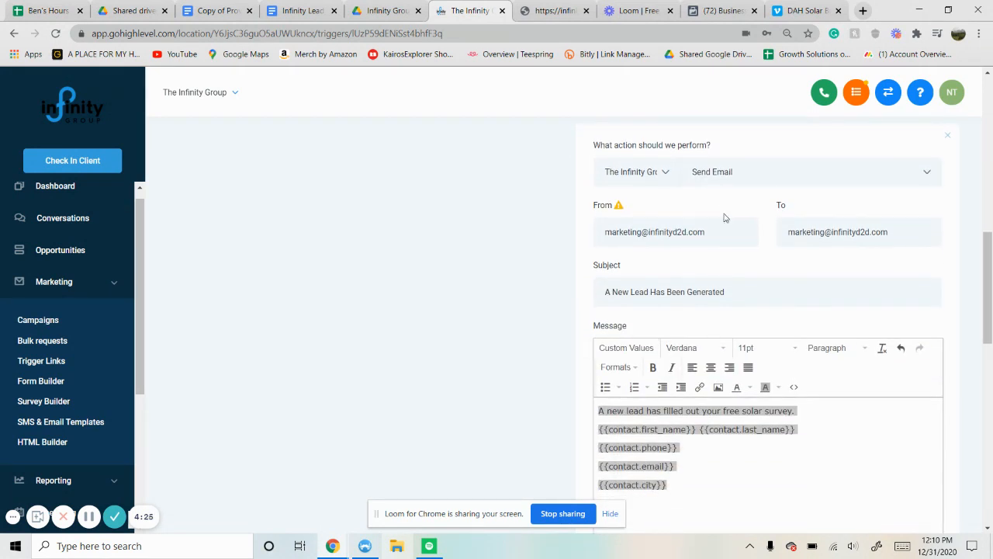
scroll(716, 232, "down", 5)
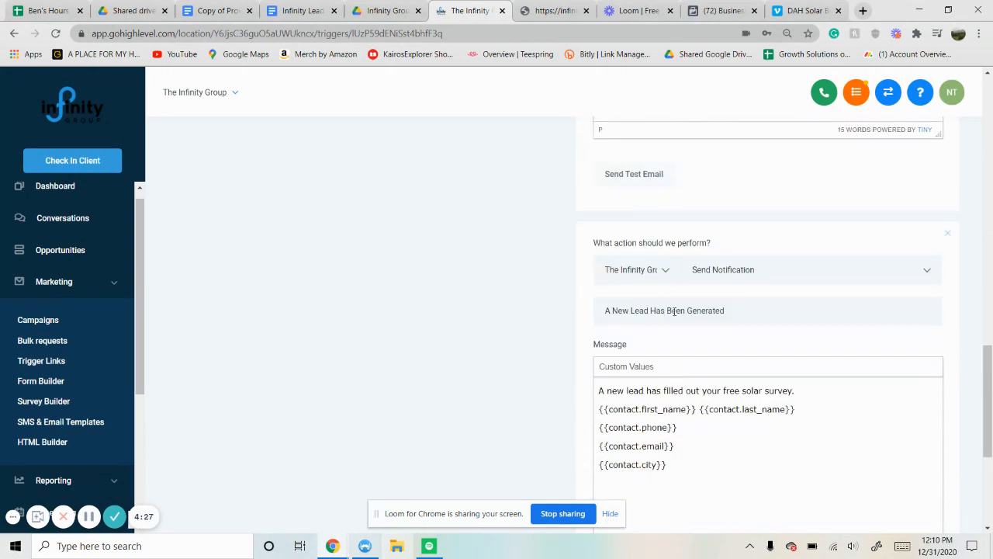
- Save the survey funnel trigger and check the status options for activating it, leaving it as a draft
left_click_drag(990, 379, 991, 69)
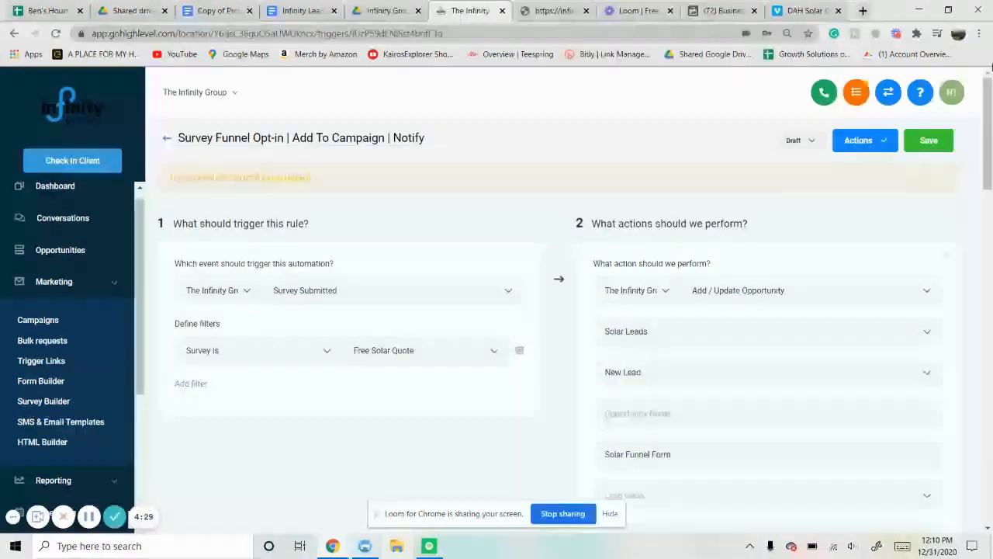
left_click(933, 144)
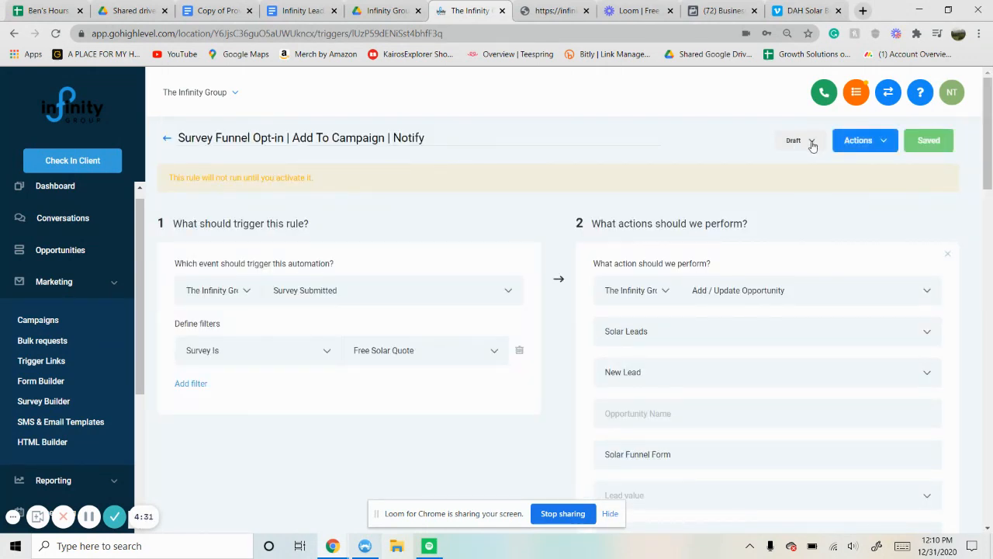
left_click(810, 142)
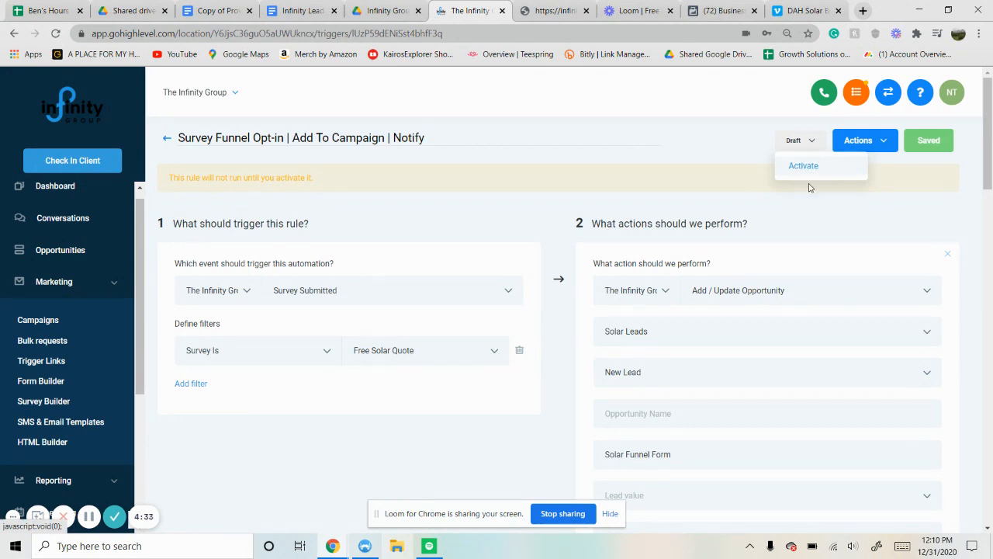
triple_click(823, 184)
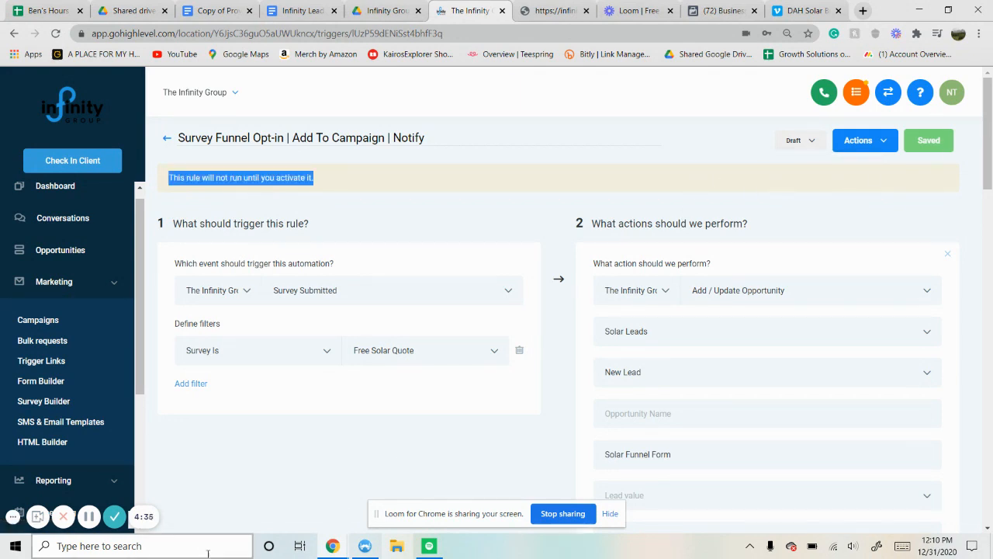